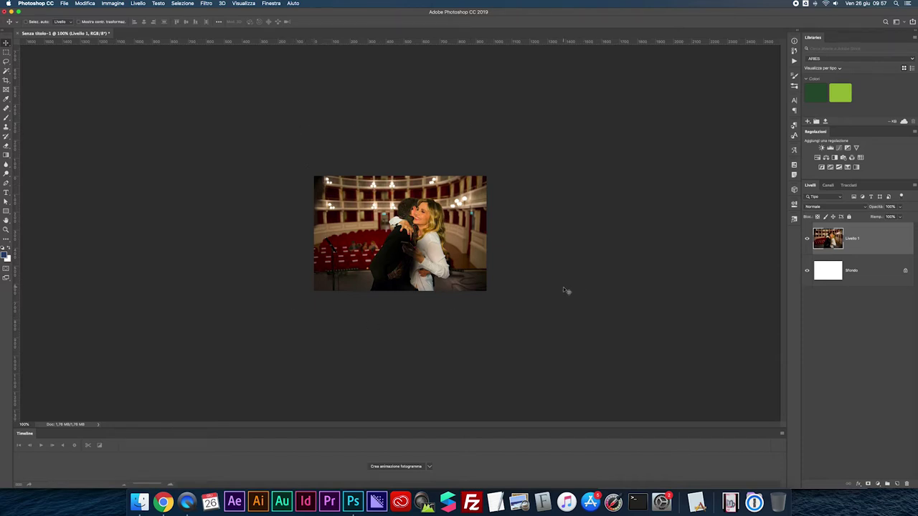
# Step: Delete the white Sfondo background layer
pyautogui.press('super+alt+i')
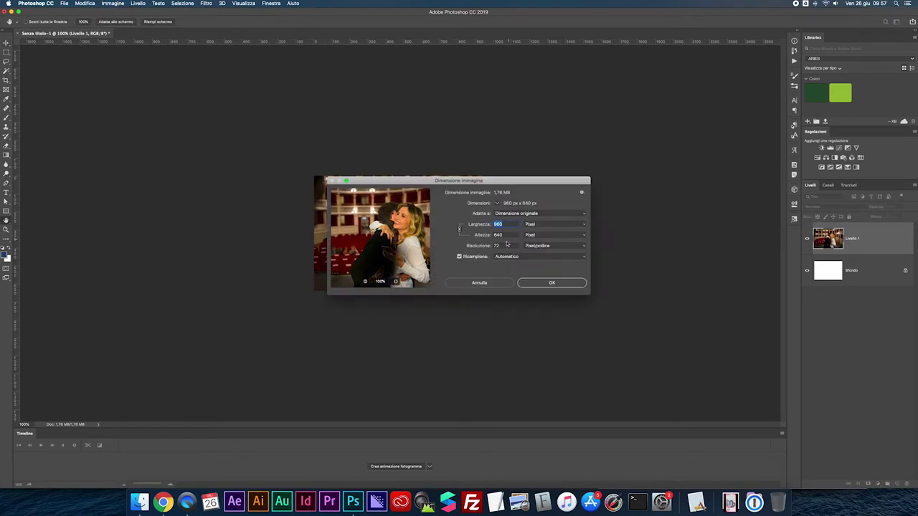
pyautogui.click(482, 284)
pyautogui.click(825, 271)
pyautogui.press('Delete')
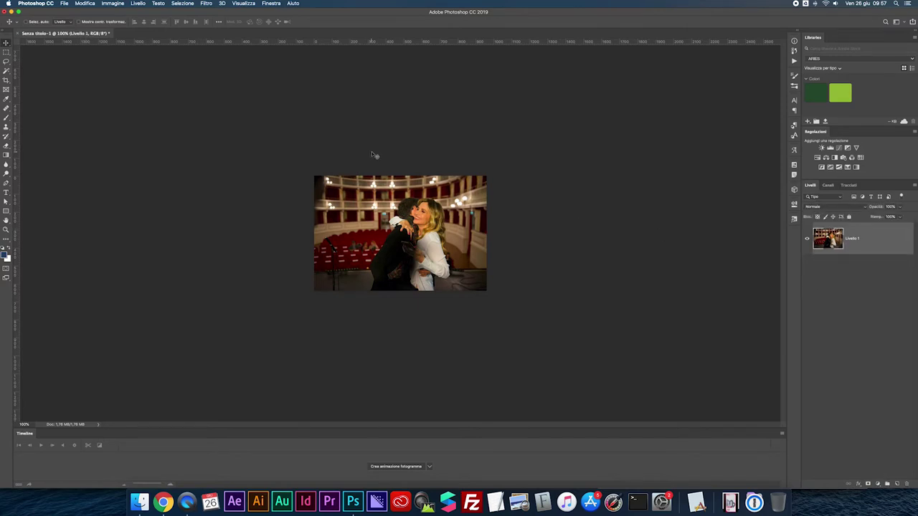
# Step: Resize the photo to 1620 × 1080 px using Preserve Details 2.0 with 90% noise reduction
pyautogui.press('super+alt+i')
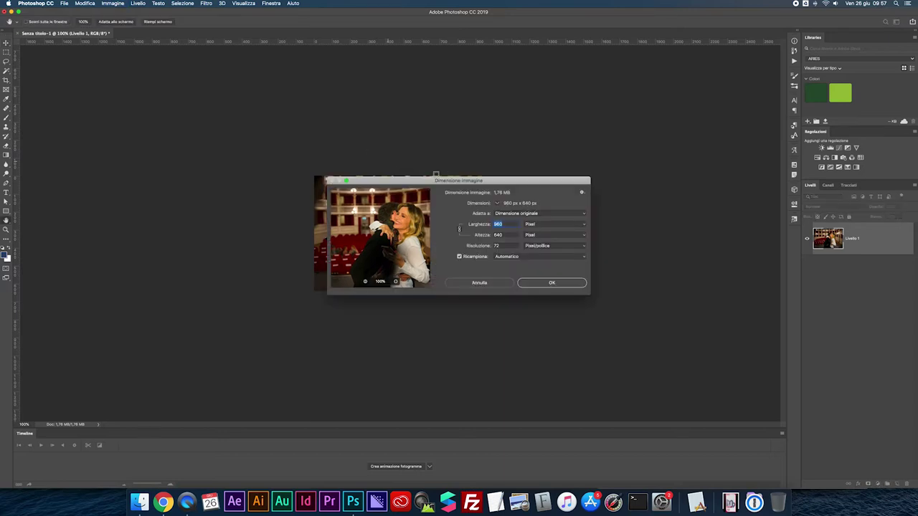
pyautogui.click(510, 256)
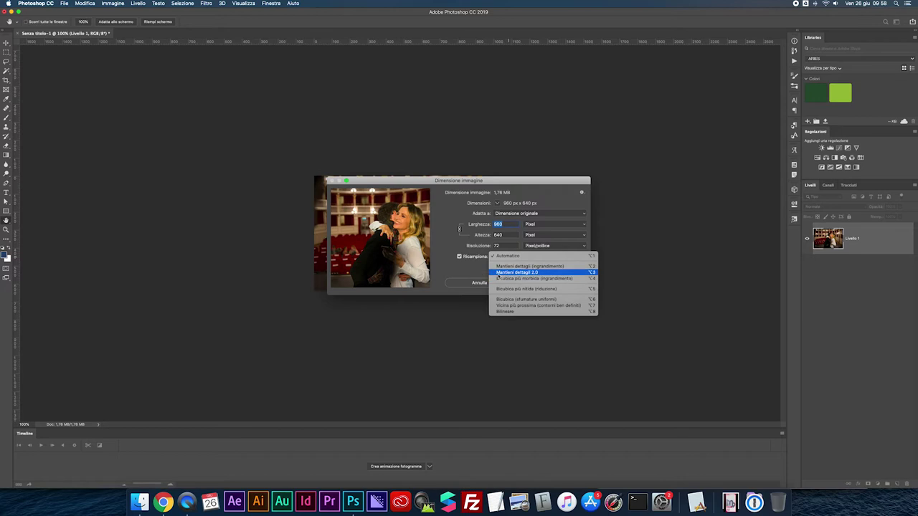
pyautogui.click(529, 274)
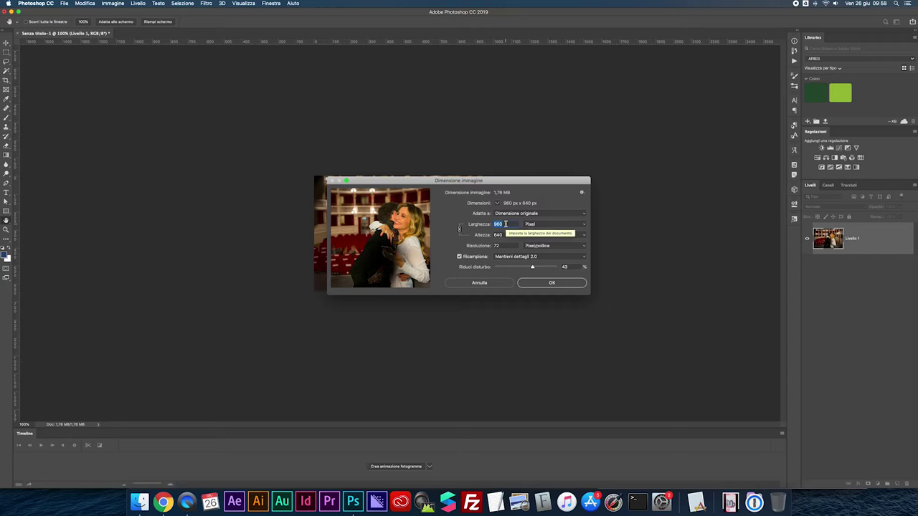
pyautogui.write('1400')
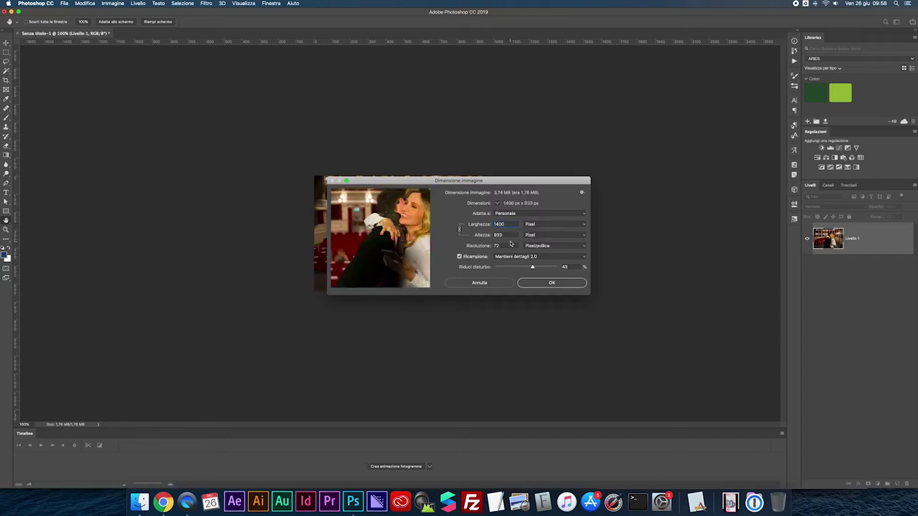
pyautogui.doubleClick(495, 235)
pyautogui.write('1080')
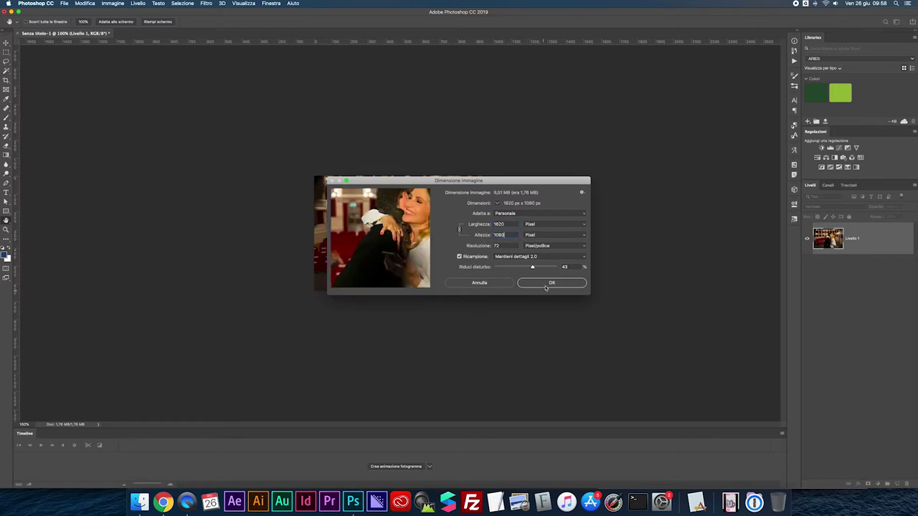
pyautogui.moveTo(406, 226); pyautogui.dragTo(386, 248)
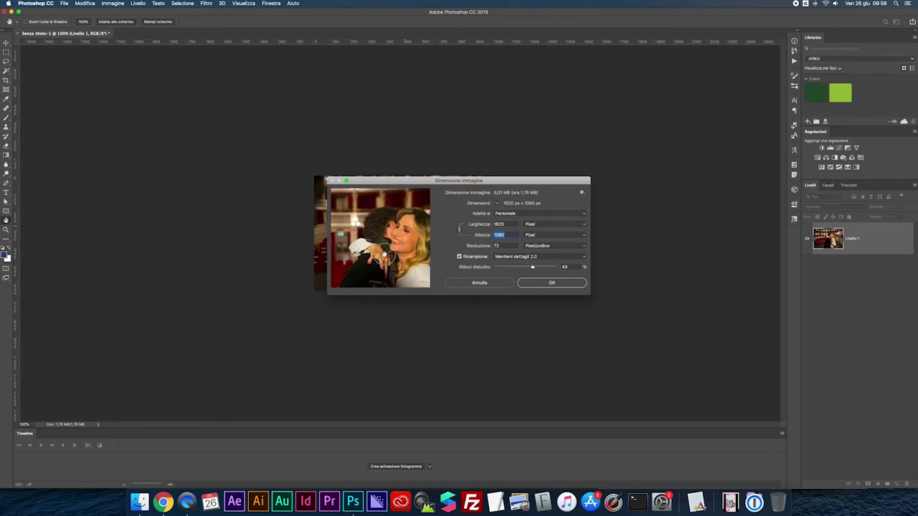
pyautogui.moveTo(532, 266); pyautogui.dragTo(475, 270)
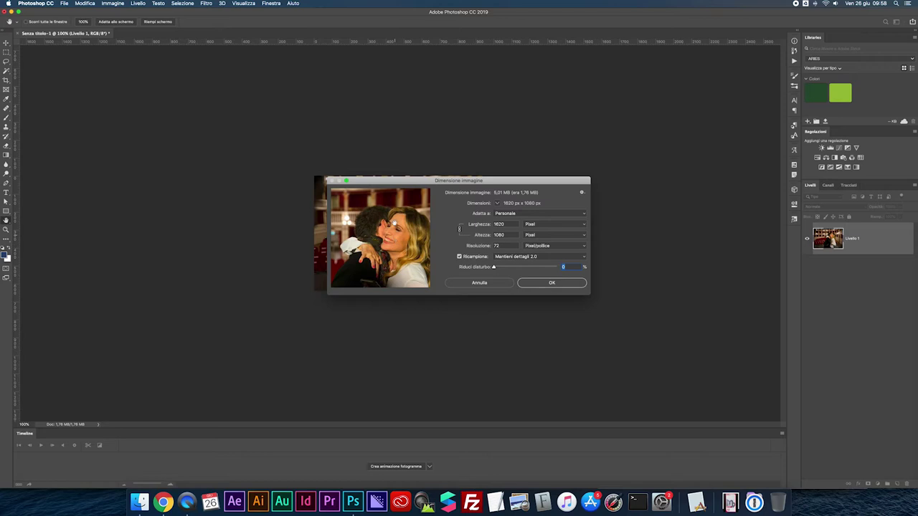
pyautogui.moveTo(493, 267); pyautogui.dragTo(549, 268)
pyautogui.moveTo(551, 267); pyautogui.dragTo(552, 268)
pyautogui.click(551, 283)
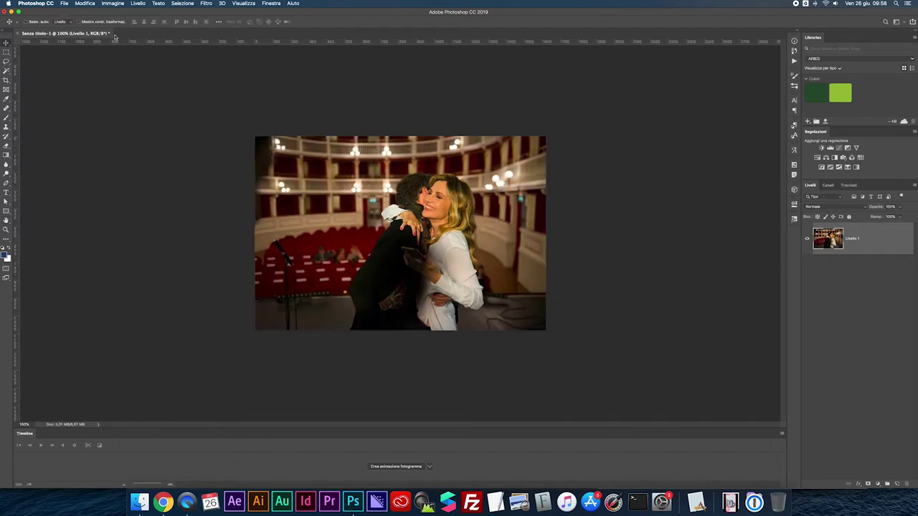
# Step: Assign the Display profile to the photo through Edit > Assign Profile, accepting the warning
pyautogui.click(84, 3)
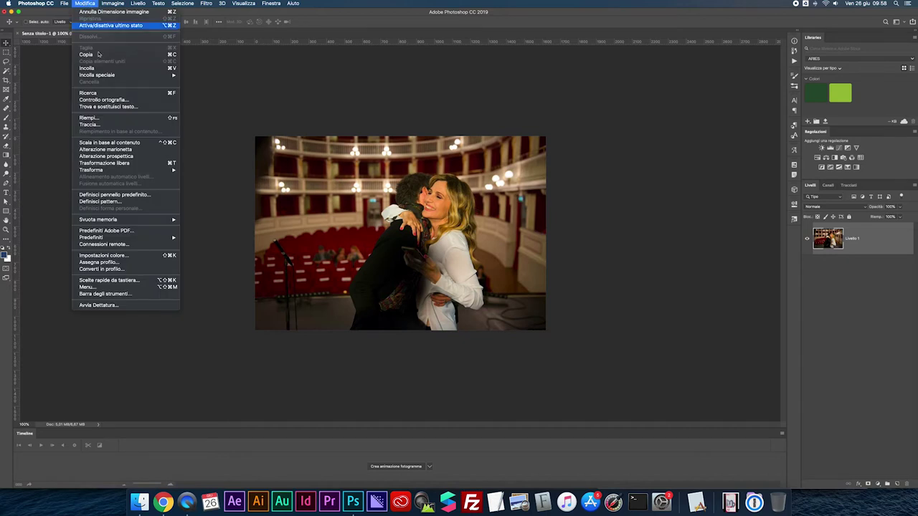
pyautogui.click(99, 258)
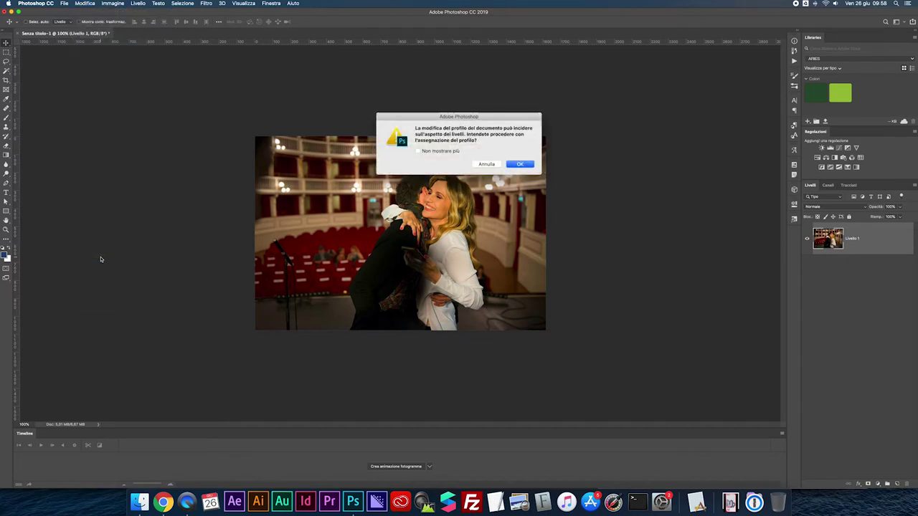
pyautogui.click(521, 162)
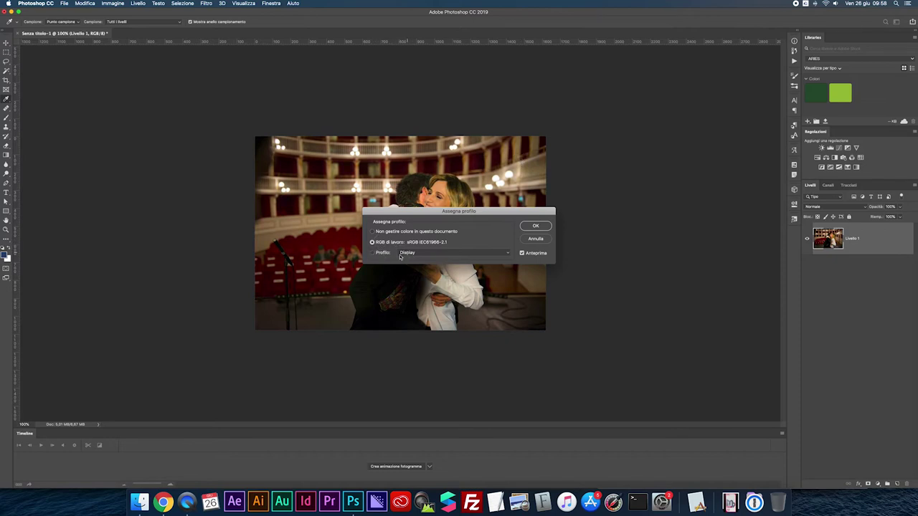
pyautogui.click(382, 244)
pyautogui.click(384, 253)
pyautogui.click(535, 226)
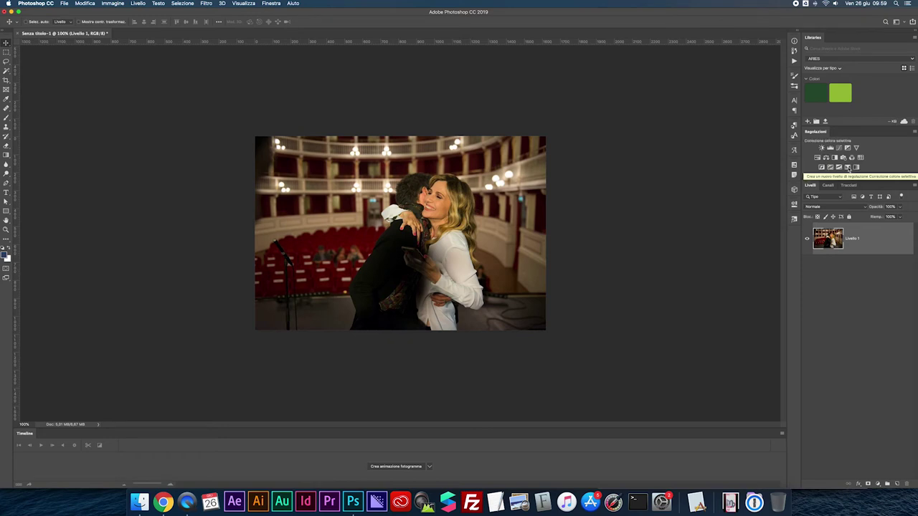
# Step: Add a Color Balance layer, nudging midtones toward blue and shadows toward red (+7)
pyautogui.click(825, 157)
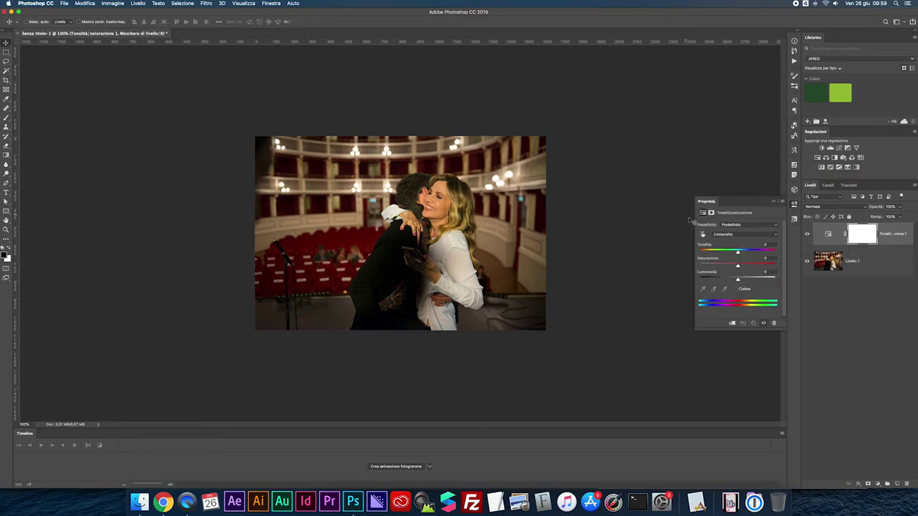
pyautogui.hotkey('ctrl', 'z')
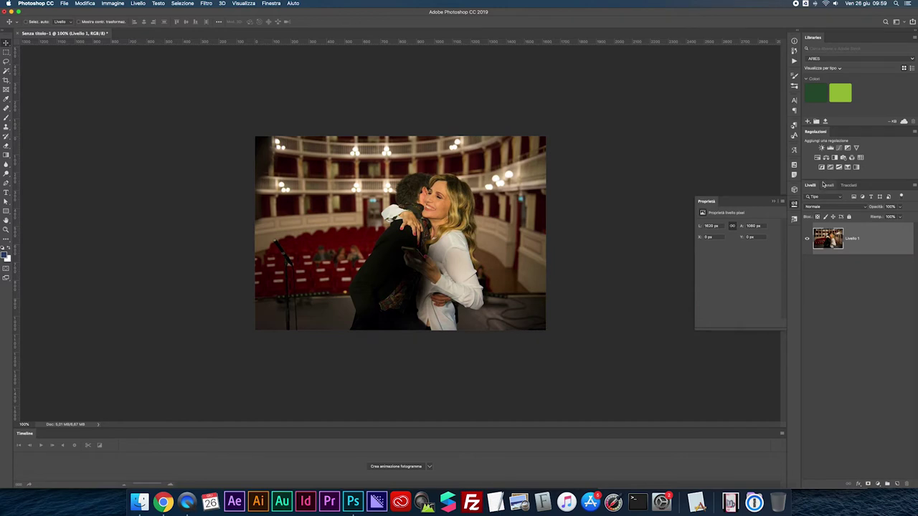
pyautogui.click(825, 157)
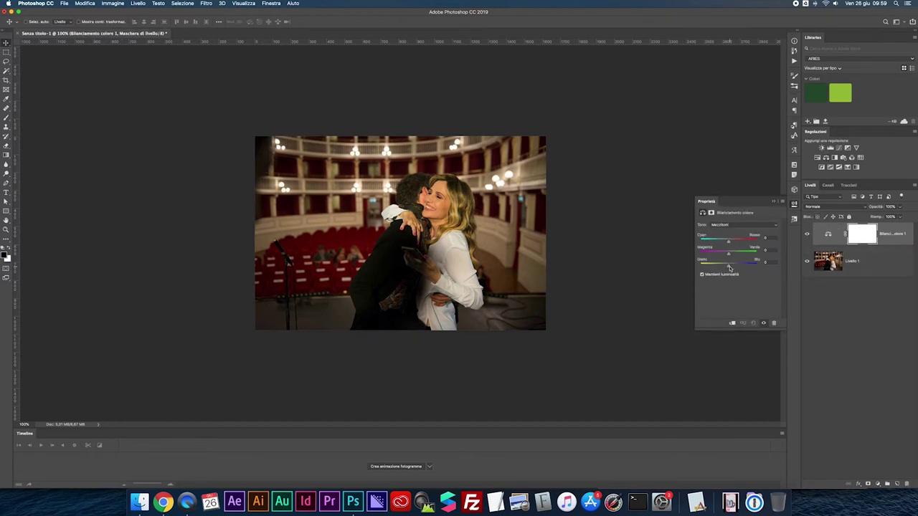
pyautogui.moveTo(729, 267); pyautogui.dragTo(731, 243)
pyautogui.click(732, 224)
pyautogui.click(729, 216)
pyautogui.moveTo(729, 246); pyautogui.dragTo(730, 267)
# Step: Shift the highlights toward cyan with Yellow–Blue −4, toggling the layer to compare
pyautogui.click(739, 224)
pyautogui.moveTo(730, 244); pyautogui.dragTo(728, 266)
pyautogui.click(807, 235)
pyautogui.click(807, 235)
pyautogui.click(806, 236)
pyautogui.click(807, 236)
pyautogui.click(807, 235)
pyautogui.click(806, 236)
pyautogui.click(773, 202)
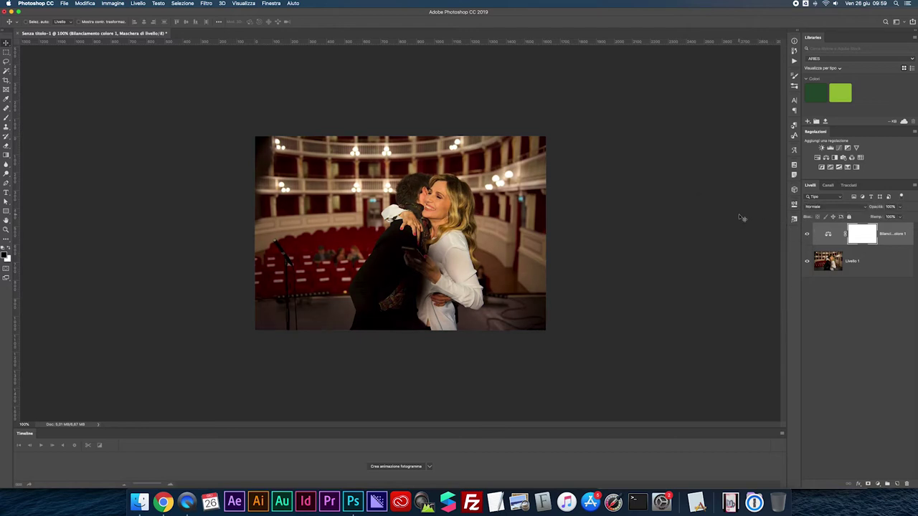
# Step: Add a Selective Color layer with Reds Cyan about +11 and Yellows Magenta +10
pyautogui.click(847, 167)
pyautogui.moveTo(738, 248); pyautogui.dragTo(742, 249)
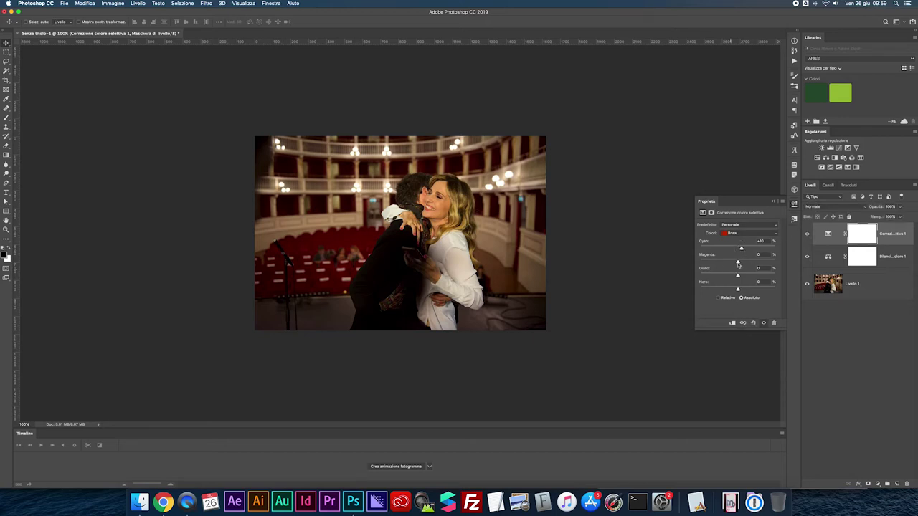
pyautogui.click(735, 235)
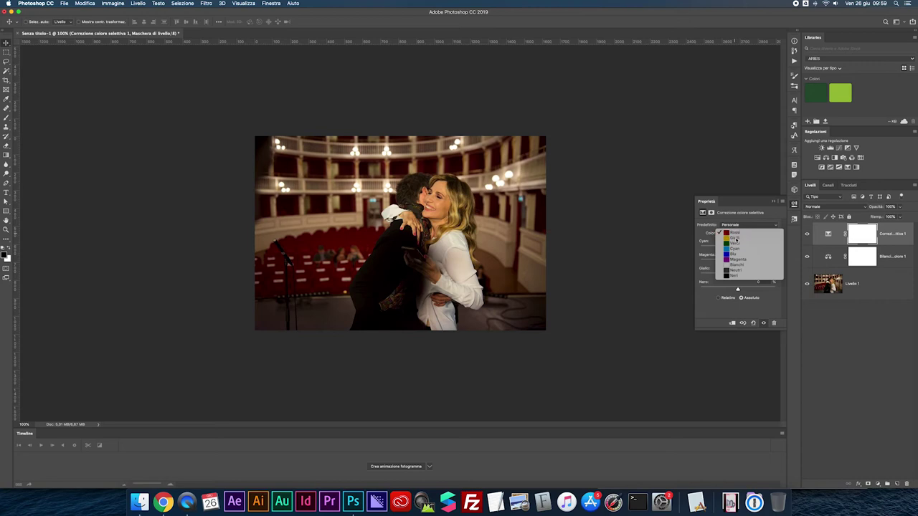
pyautogui.click(738, 240)
pyautogui.moveTo(738, 262); pyautogui.dragTo(743, 263)
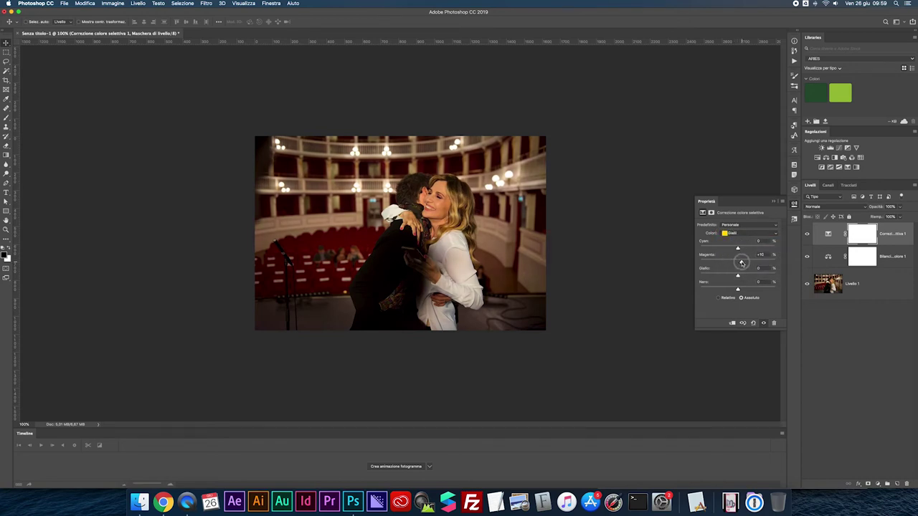
pyautogui.click(807, 234)
pyautogui.click(773, 202)
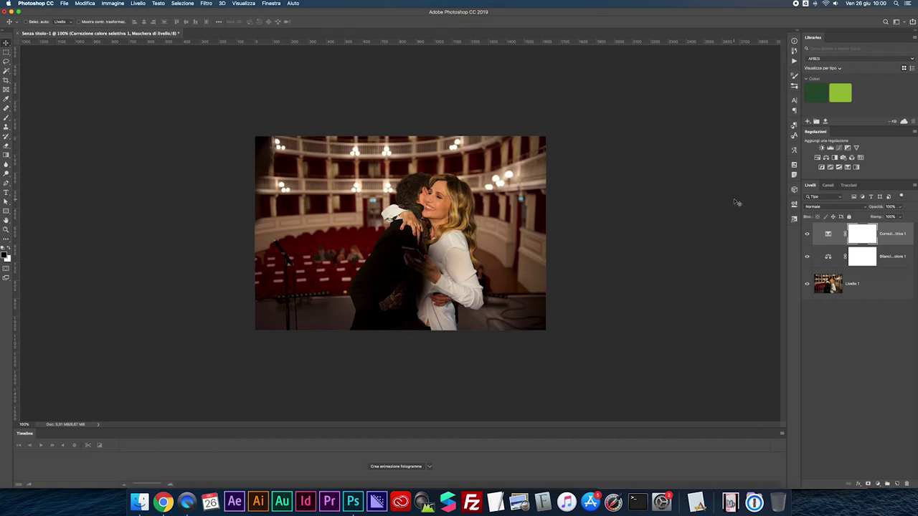
# Step: Add a Curves layer that lifts the dark tones to brighten the image
pyautogui.press('super+plus')
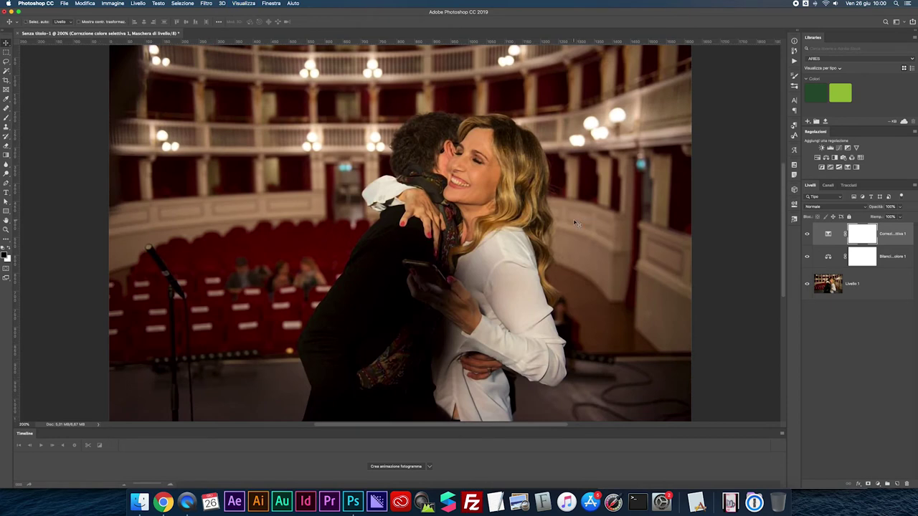
pyautogui.press('super+minus')
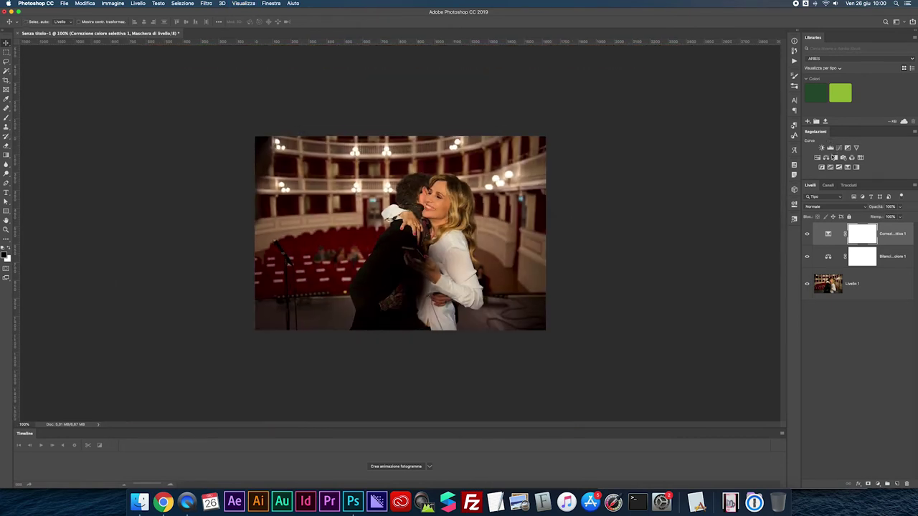
pyautogui.click(840, 148)
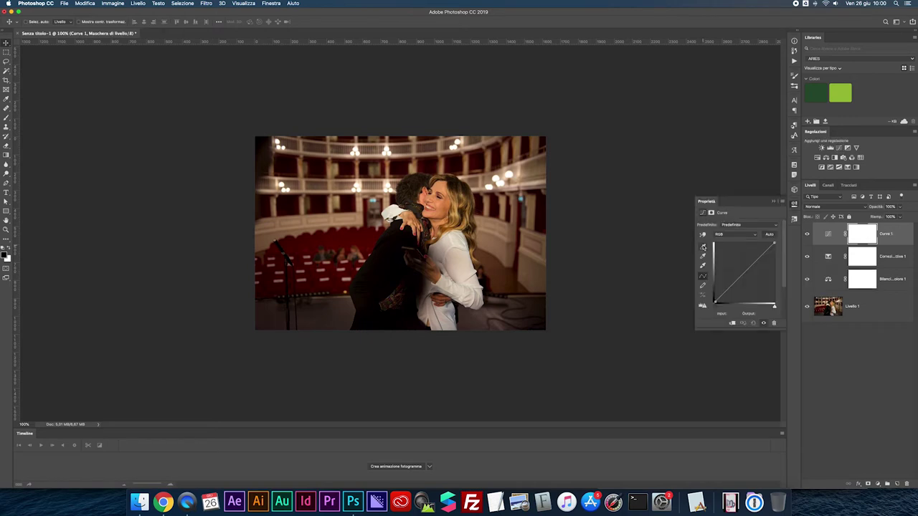
pyautogui.moveTo(726, 296); pyautogui.dragTo(724, 290)
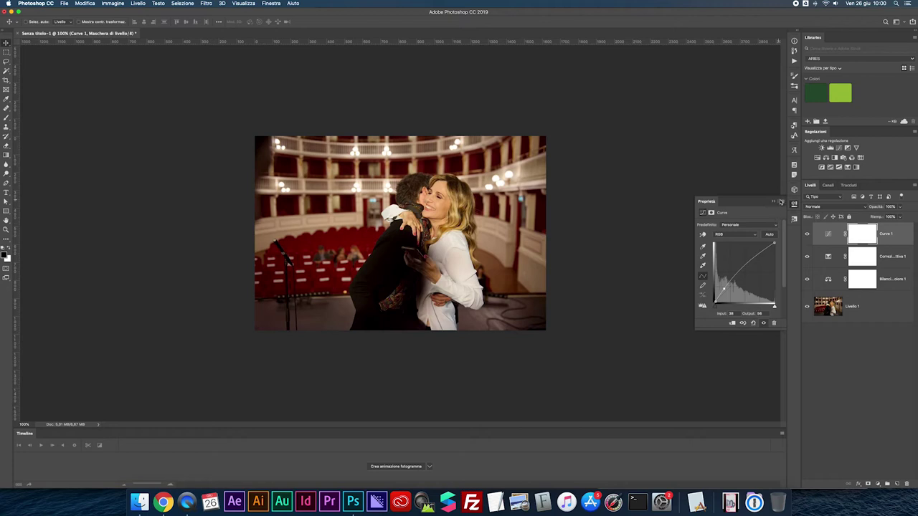
# Step: Invert the Curve 1 mask and paint white over the embracing couple
pyautogui.hotkey('ctrl', 'i')
pyautogui.press('b')
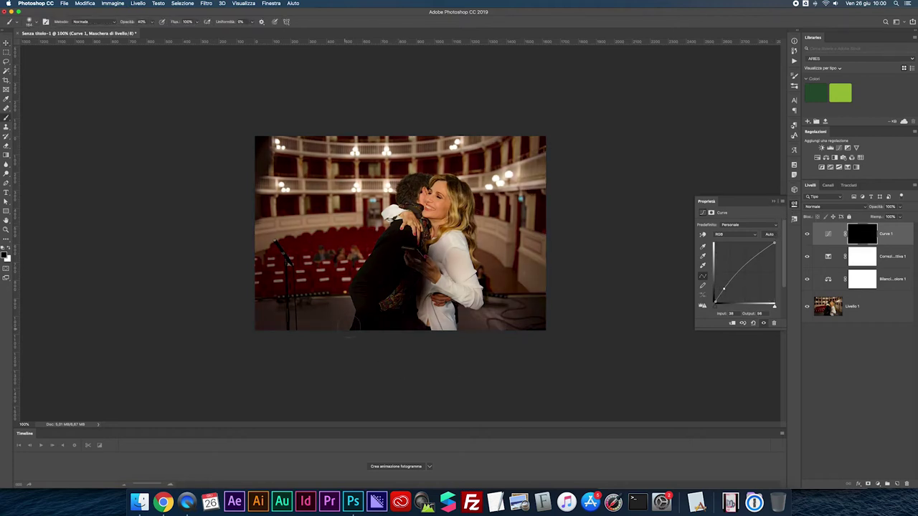
pyautogui.press('x')
pyautogui.moveTo(413, 245)
pyautogui.mouseDown()
pyautogui.moveTo(377, 297)
pyautogui.moveTo(401, 303)
pyautogui.moveTo(425, 337)
pyautogui.moveTo(426, 292)
pyautogui.moveTo(448, 325)
pyautogui.moveTo(419, 235)
pyautogui.moveTo(399, 244)
pyautogui.moveTo(364, 288)
pyautogui.moveTo(391, 277)
pyautogui.moveTo(394, 306)
pyautogui.mouseUp()
pyautogui.moveTo(416, 248); pyautogui.dragTo(399, 290)
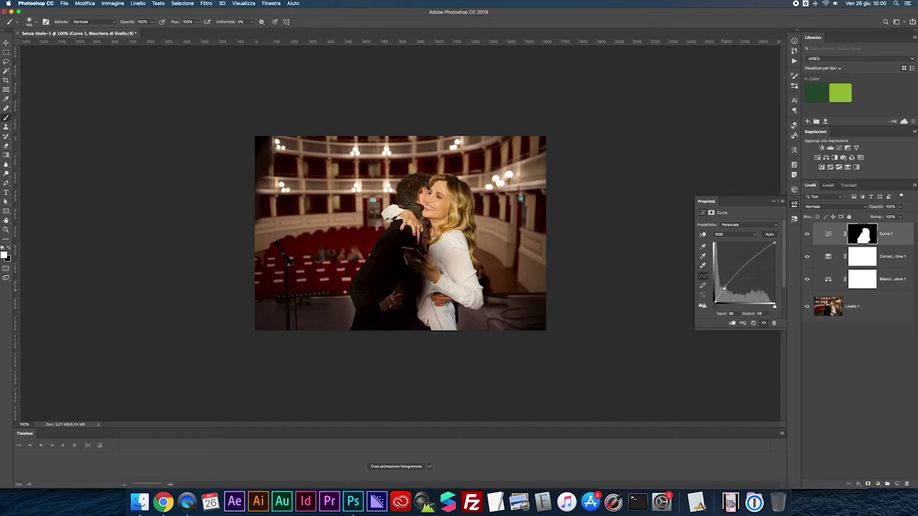
# Step: Lower the Curve 1 opacity to about 50%, comparing with and without it
pyautogui.moveTo(900, 207); pyautogui.dragTo(886, 216)
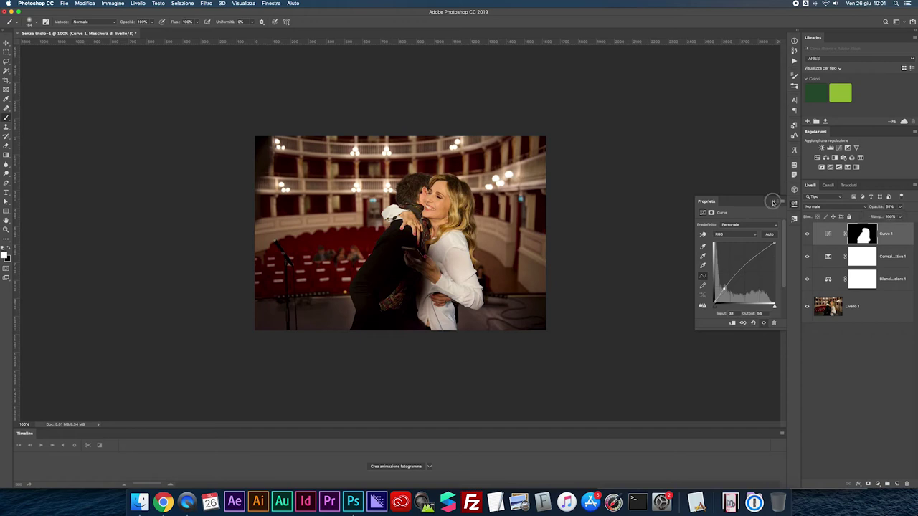
pyautogui.click(774, 201)
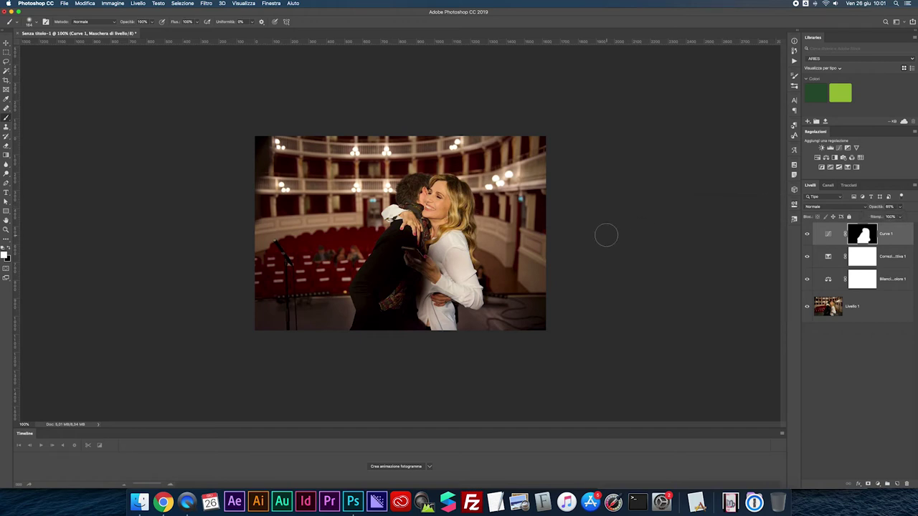
pyautogui.click(807, 234)
pyautogui.click(901, 209)
pyautogui.moveTo(893, 216); pyautogui.dragTo(890, 216)
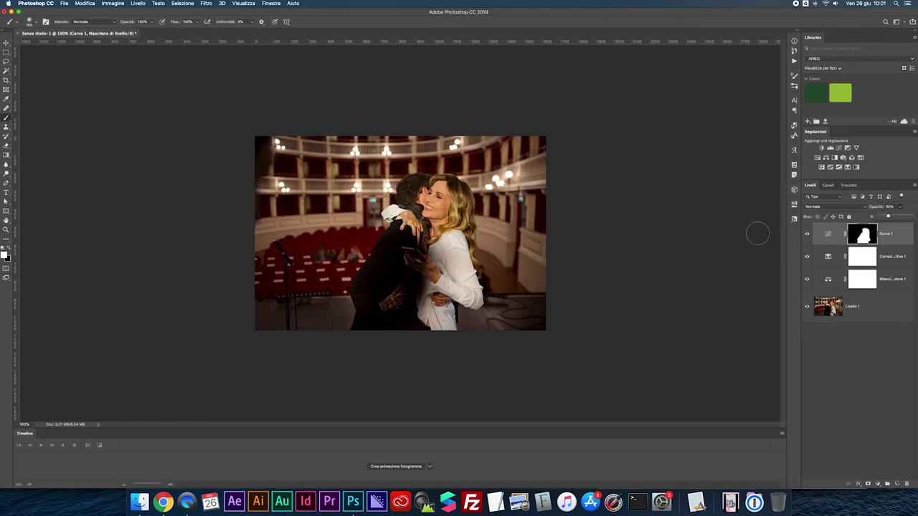
pyautogui.click(807, 235)
pyautogui.click(10, 43)
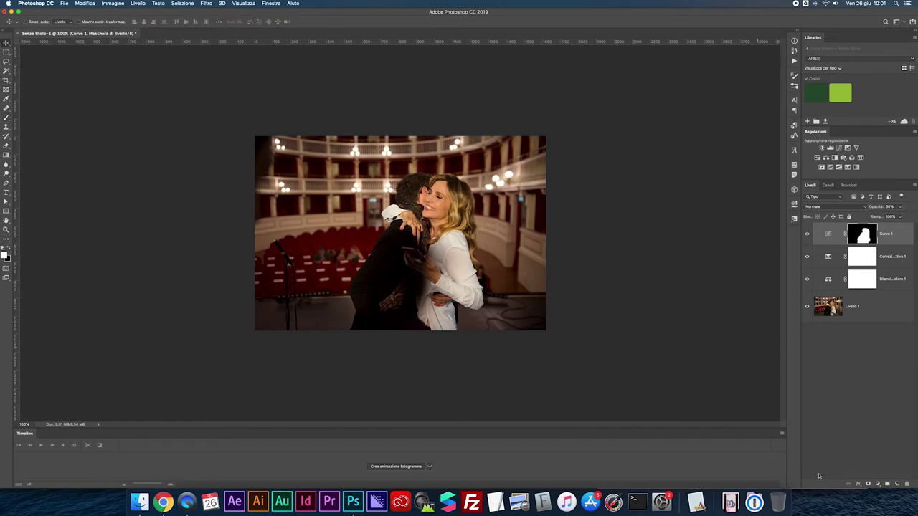
# Step: Add a pure black Solid Color fill layer
pyautogui.click(878, 484)
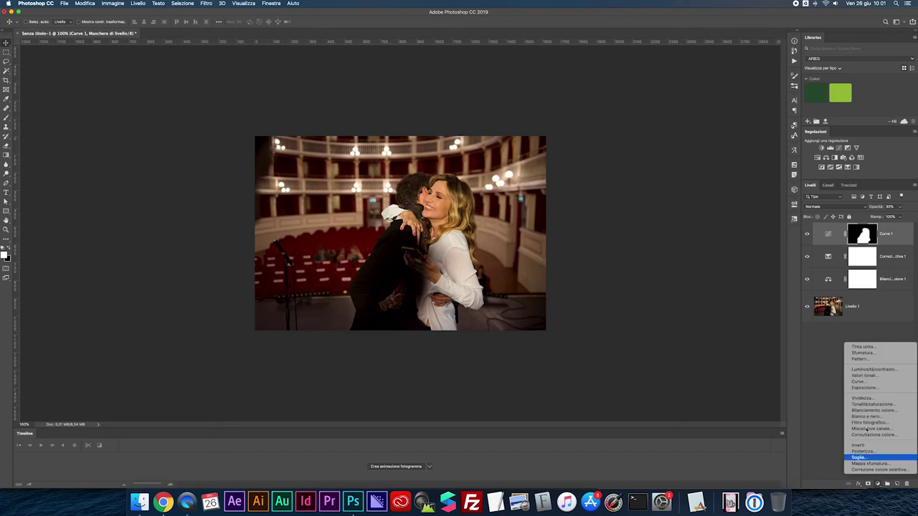
pyautogui.click(860, 348)
pyautogui.moveTo(663, 274); pyautogui.dragTo(698, 316)
pyautogui.click(773, 213)
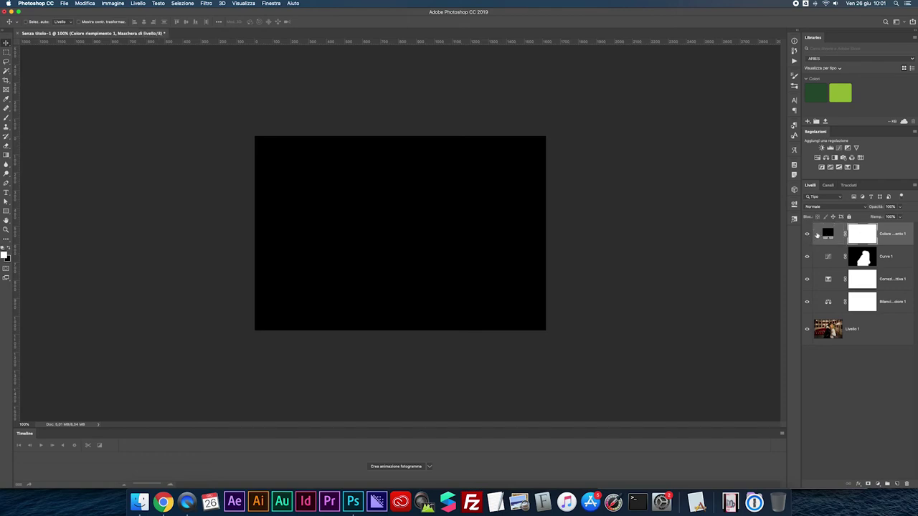
# Step: Cut an oval around the couple out of the black fill's mask
pyautogui.click(828, 233)
pyautogui.press('m')
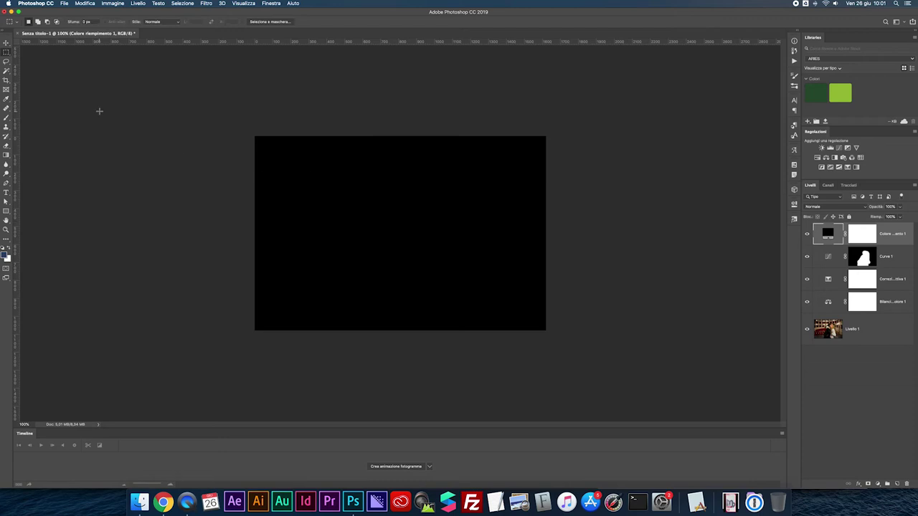
pyautogui.moveTo(281, 160); pyautogui.dragTo(528, 312)
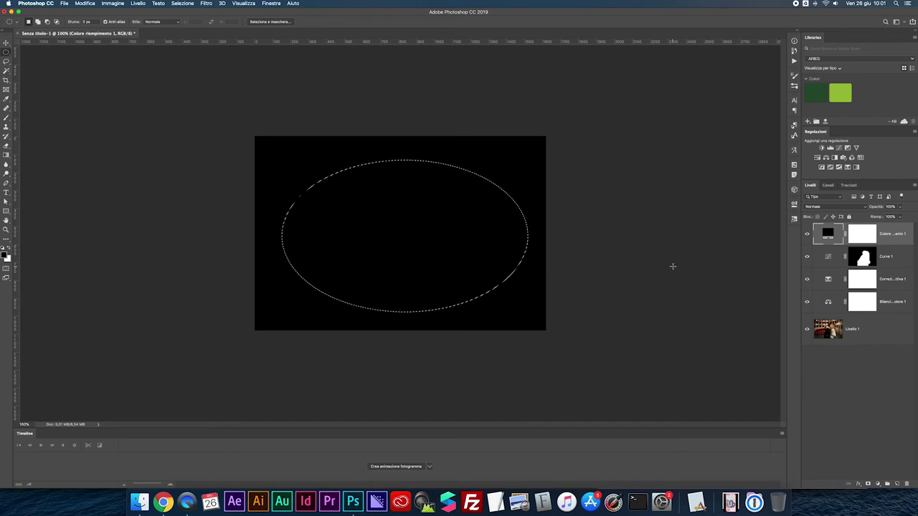
pyautogui.click(863, 234)
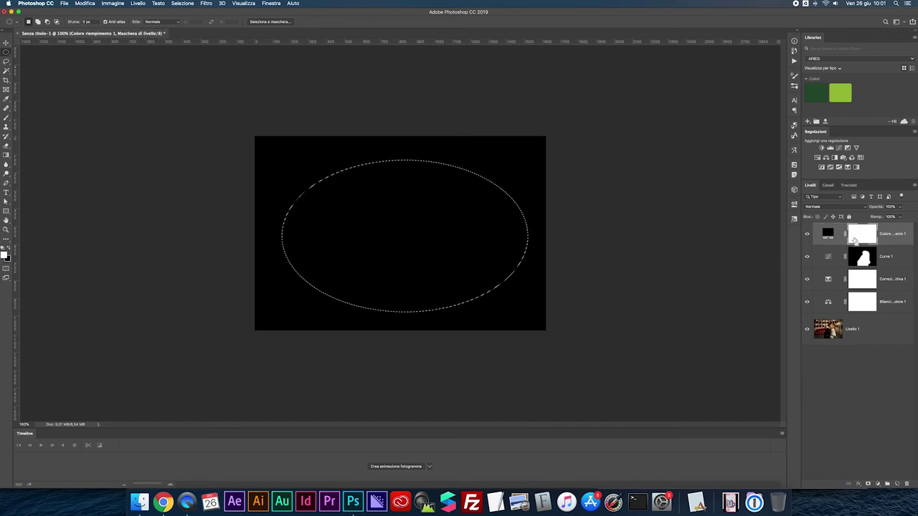
pyautogui.press('BackSpace')
pyautogui.hotkey('ctrl', 'd')
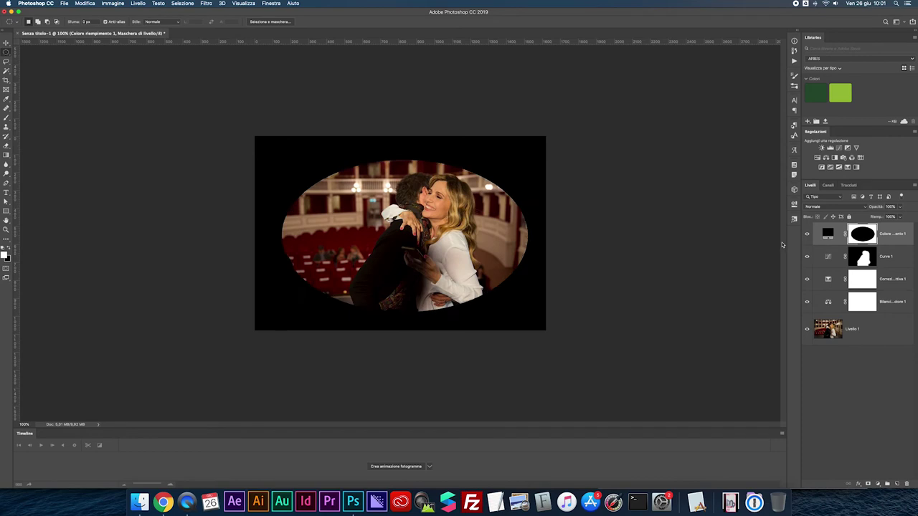
# Step: Feather the mask edge into a soft vignette and lower its opacity
pyautogui.doubleClick(868, 235)
pyautogui.moveTo(708, 278)
pyautogui.mouseDown()
pyautogui.moveTo(765, 280)
pyautogui.moveTo(755, 277)
pyautogui.mouseUp()
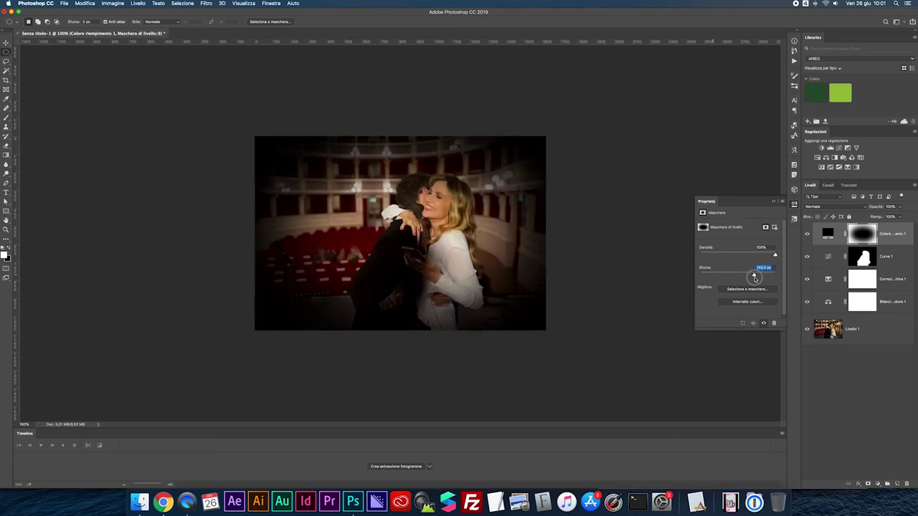
pyautogui.moveTo(904, 215); pyautogui.dragTo(880, 217)
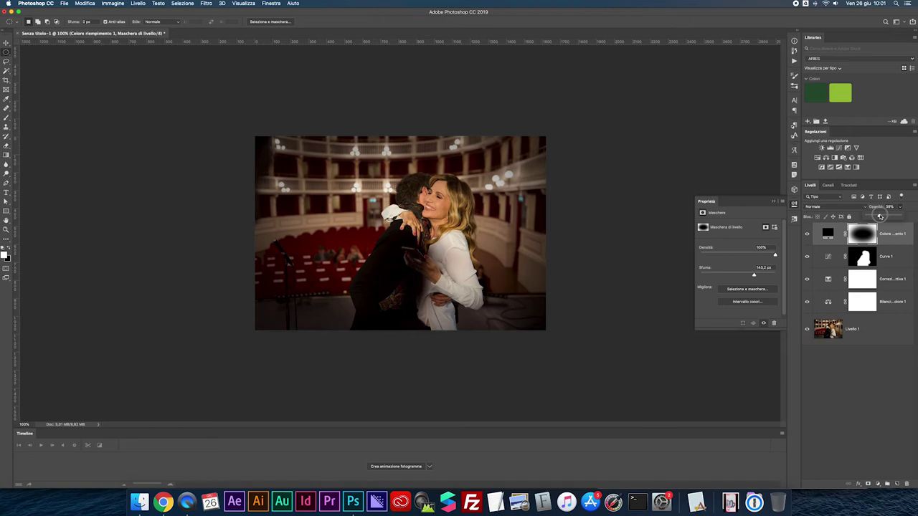
pyautogui.click(773, 202)
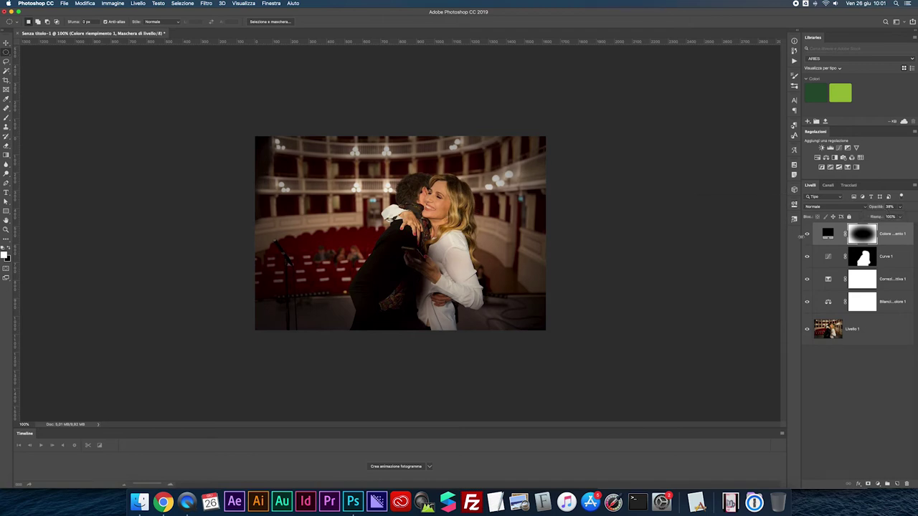
pyautogui.click(806, 235)
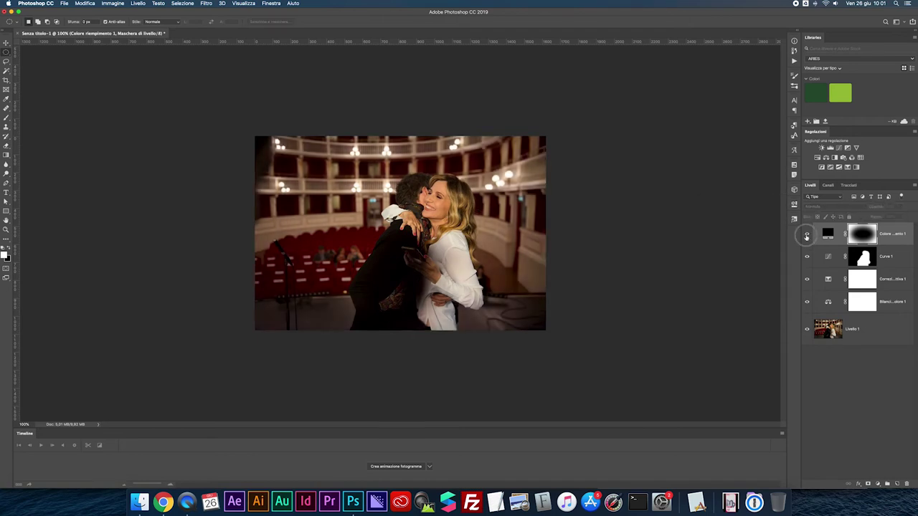
pyautogui.keyDown('alt'); pyautogui.click(807, 330); pyautogui.keyUp('alt')
pyautogui.keyDown('alt'); pyautogui.click(806, 330); pyautogui.keyUp('alt')
pyautogui.keyDown('alt'); pyautogui.click(806, 330); pyautogui.keyUp('alt')
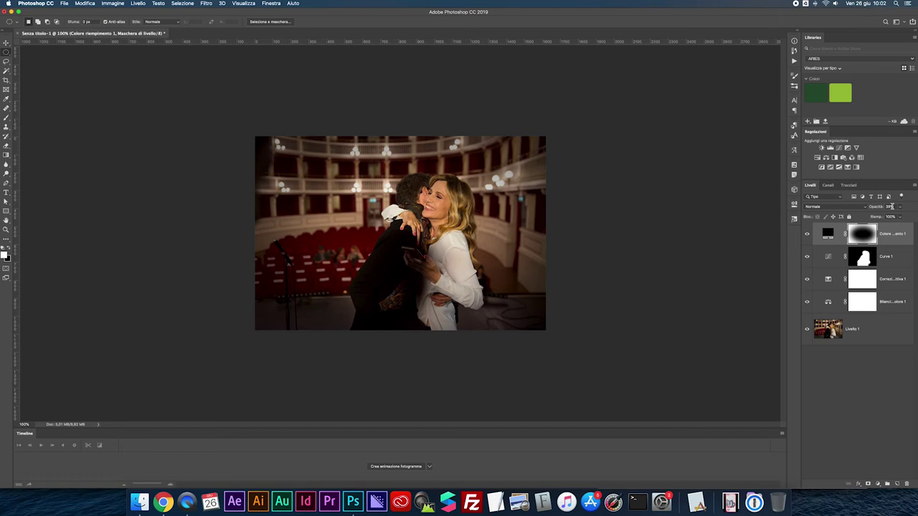
# Step: Set the vignette opacity to 20 and compare before and after
pyautogui.click(894, 204)
pyautogui.write('20')
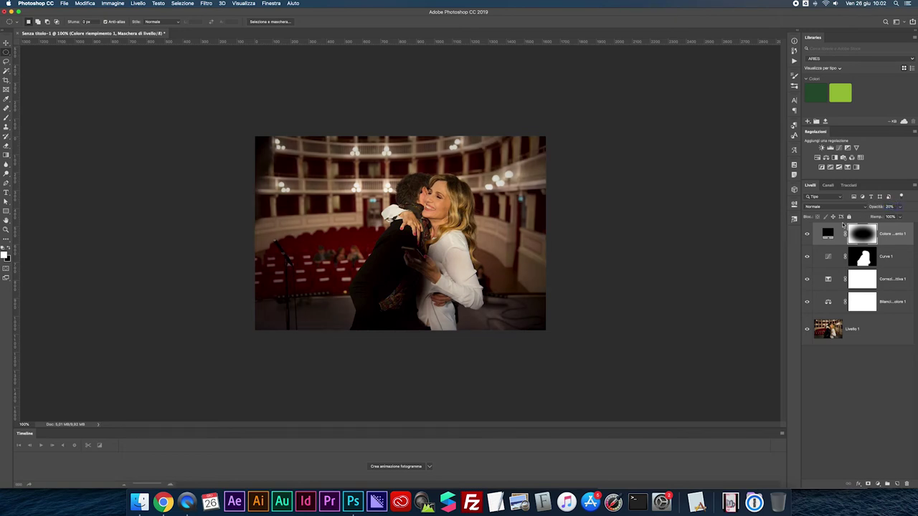
pyautogui.click(808, 235)
pyautogui.keyDown('alt'); pyautogui.click(808, 330); pyautogui.keyUp('alt')
pyautogui.keyDown('alt'); pyautogui.click(808, 330); pyautogui.keyUp('alt')
pyautogui.keyDown('alt'); pyautogui.click(808, 330); pyautogui.keyUp('alt')
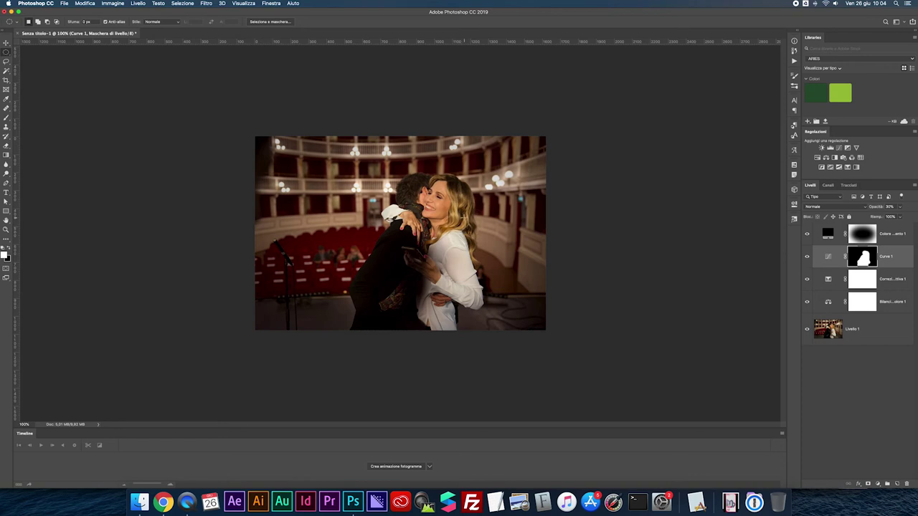
# Step: Place Leak-2-PSD-Box enlarged over the photo in Scolora mode, shifted to the left
pyautogui.click(143, 501)
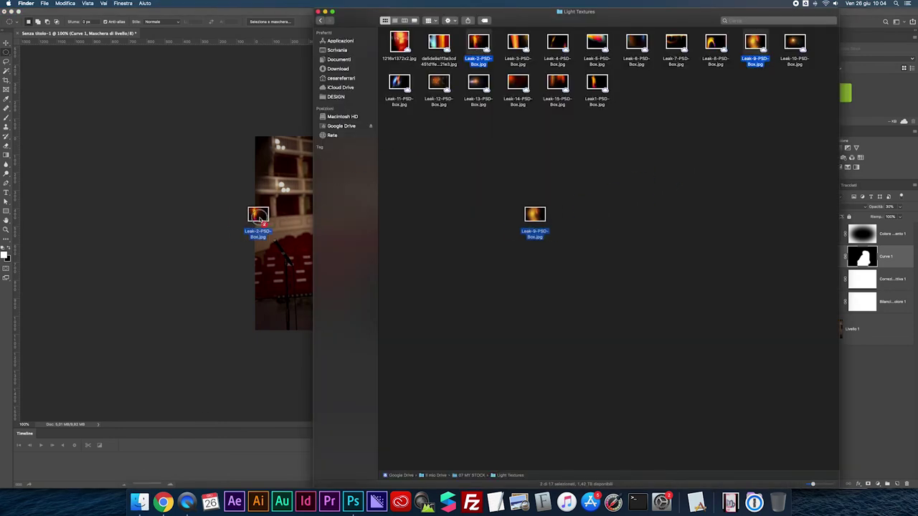
pyautogui.moveTo(482, 46); pyautogui.dragTo(248, 217)
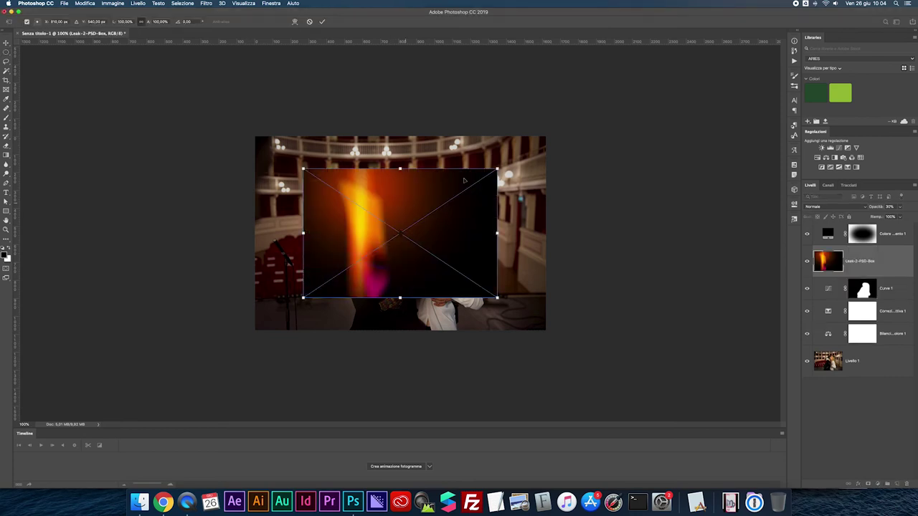
pyautogui.moveTo(498, 170); pyautogui.dragTo(550, 134)
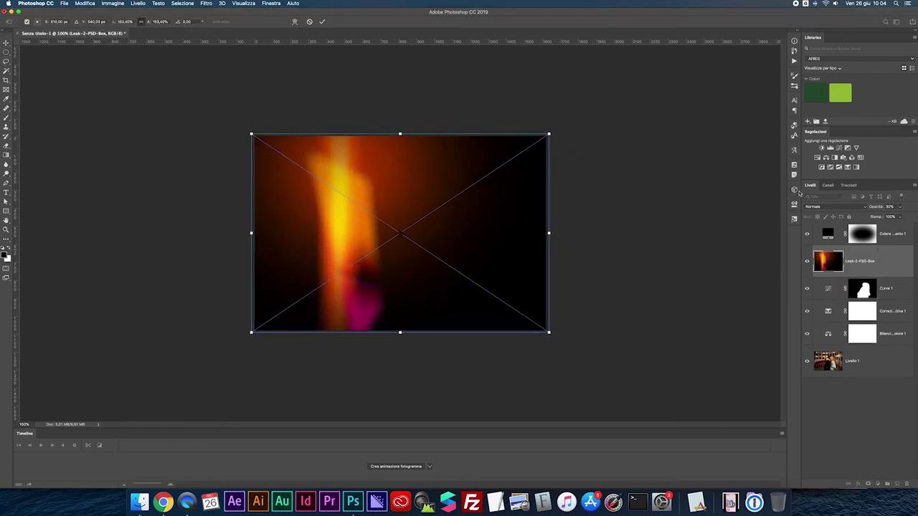
pyautogui.click(818, 207)
pyautogui.click(814, 258)
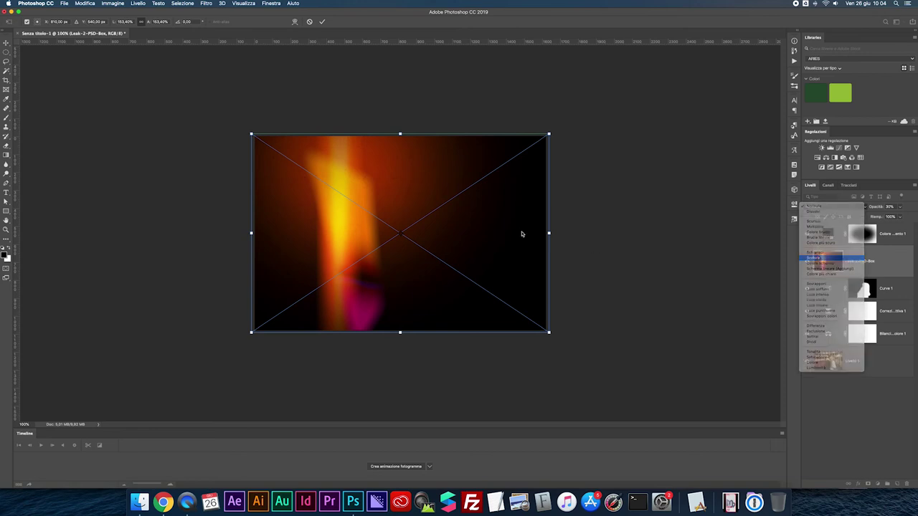
pyautogui.moveTo(517, 224); pyautogui.dragTo(404, 226)
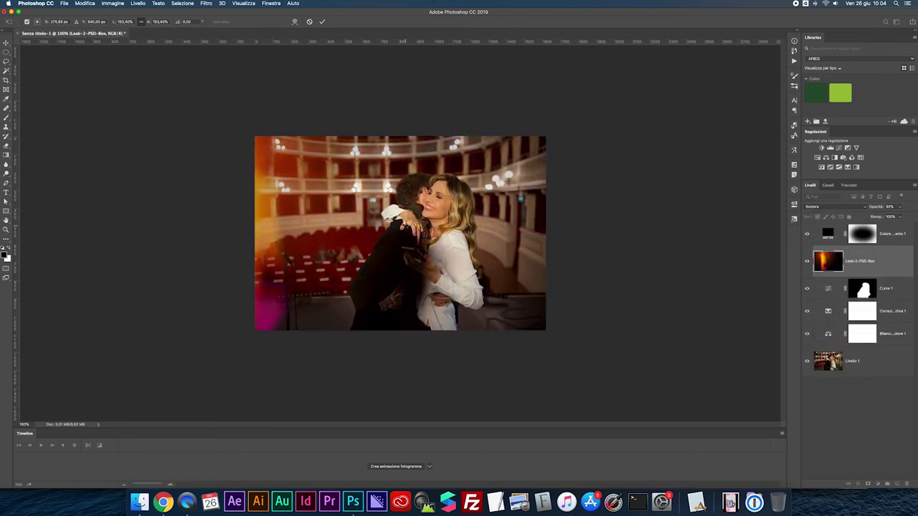
# Step: Enlarge the Leak-9-PSD-Box leak, set it to Scolora, and move it right
pyautogui.moveTo(496, 171); pyautogui.dragTo(553, 136)
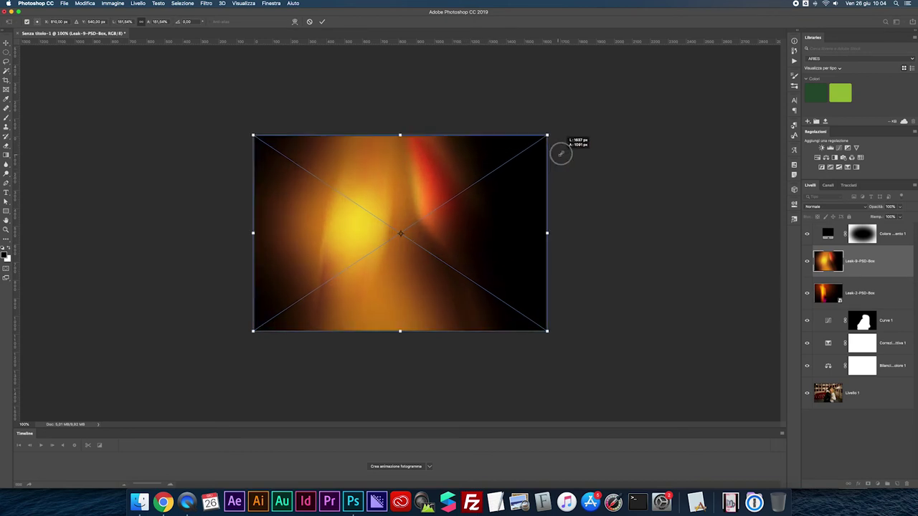
pyautogui.click(812, 207)
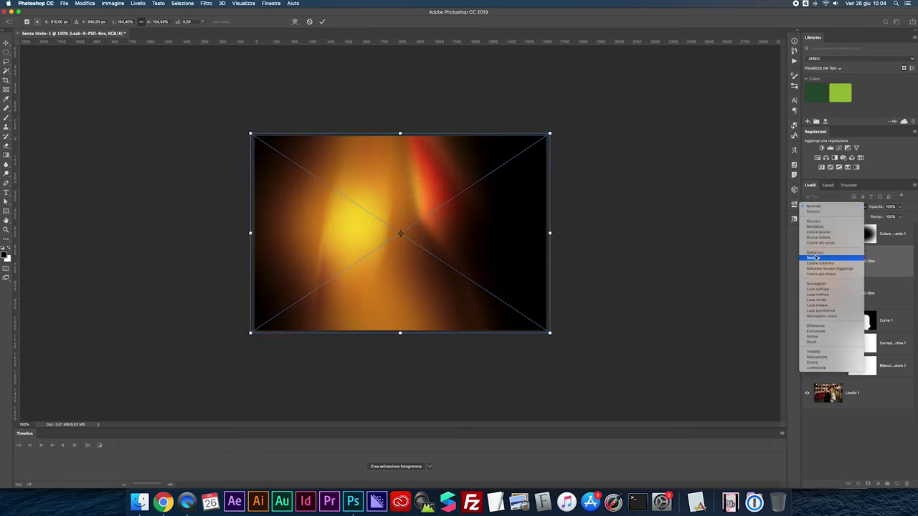
pyautogui.click(820, 259)
pyautogui.moveTo(310, 214); pyautogui.dragTo(522, 200)
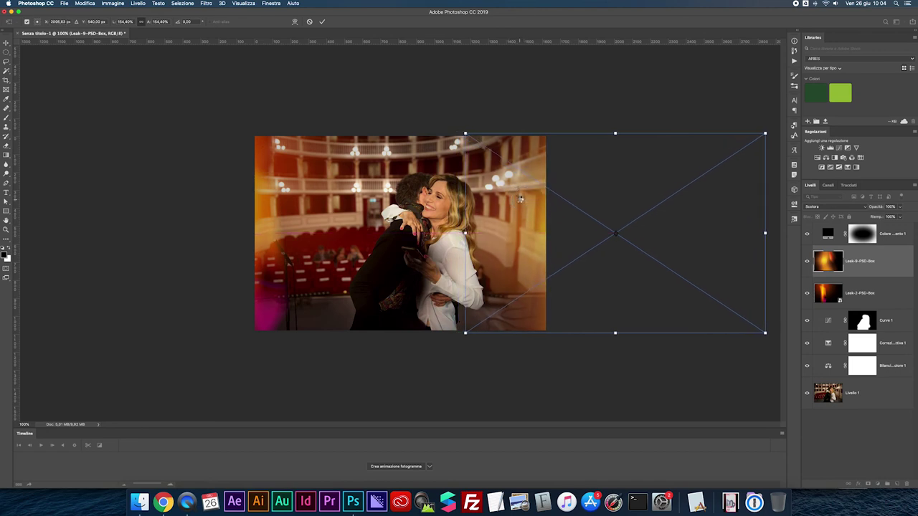
pyautogui.press('Return')
pyautogui.press('m')
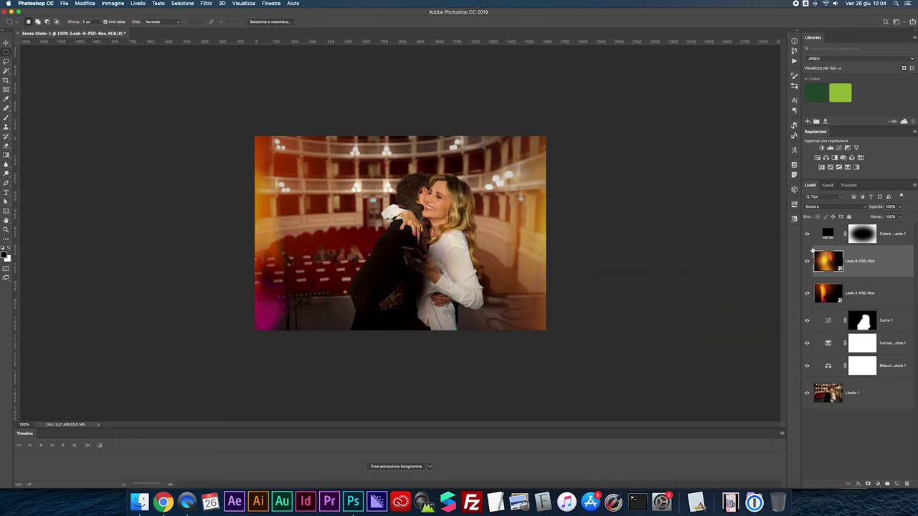
# Step: Mask Leak-9-PSD-Box with a gradient so it glows only along the right edge
pyautogui.click(868, 484)
pyautogui.press('g')
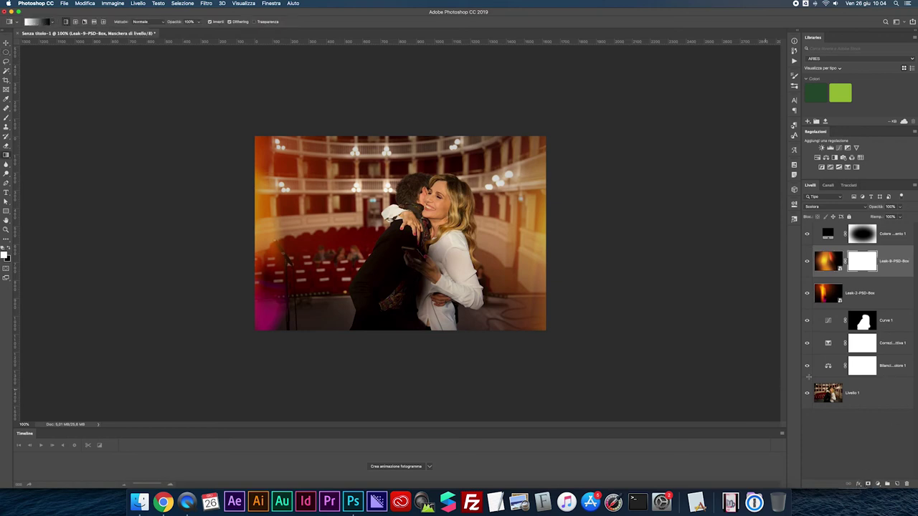
pyautogui.keyDown('alt'); pyautogui.click(807, 262); pyautogui.keyUp('alt')
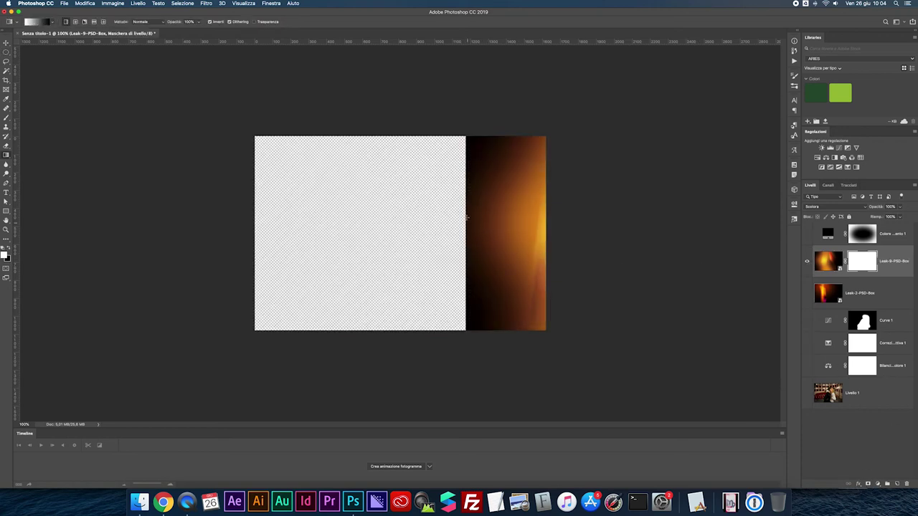
pyautogui.moveTo(472, 225)
pyautogui.mouseDown()
pyautogui.moveTo(504, 227)
pyautogui.moveTo(489, 227)
pyautogui.mouseUp()
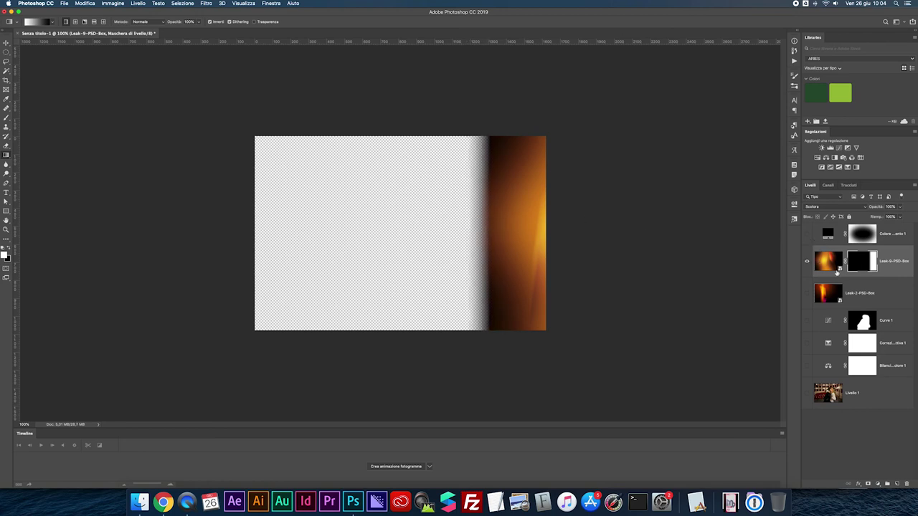
# Step: Mask Leak-2-PSD-Box with a gradient confining it to the left edge, then restore visibility
pyautogui.keyDown('alt'); pyautogui.click(807, 293); pyautogui.keyUp('alt')
pyautogui.click(857, 294)
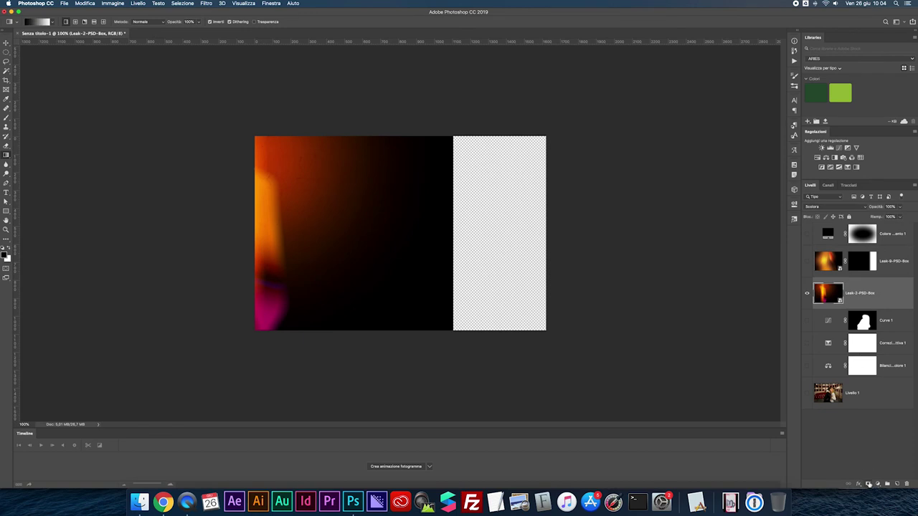
pyautogui.click(868, 483)
pyautogui.moveTo(400, 217); pyautogui.dragTo(424, 219)
pyautogui.moveTo(369, 219); pyautogui.dragTo(423, 220)
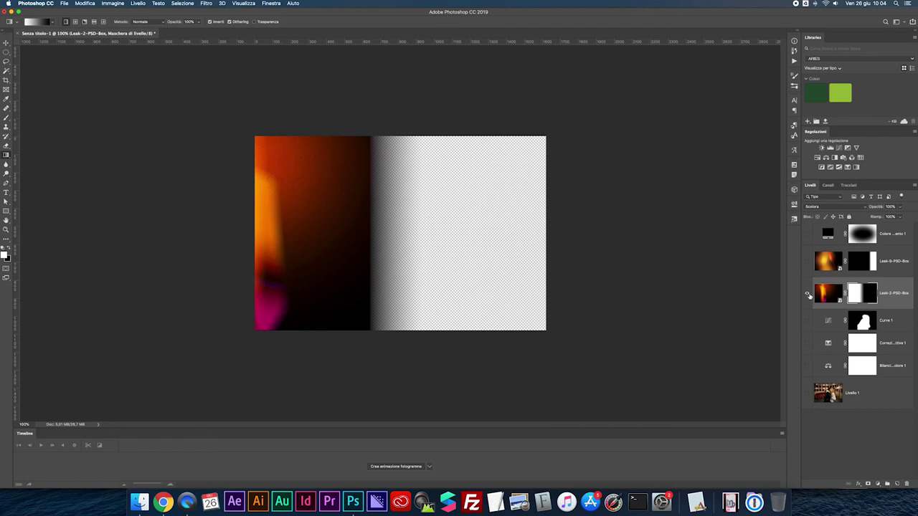
pyautogui.keyDown('alt'); pyautogui.click(808, 295); pyautogui.keyUp('alt')
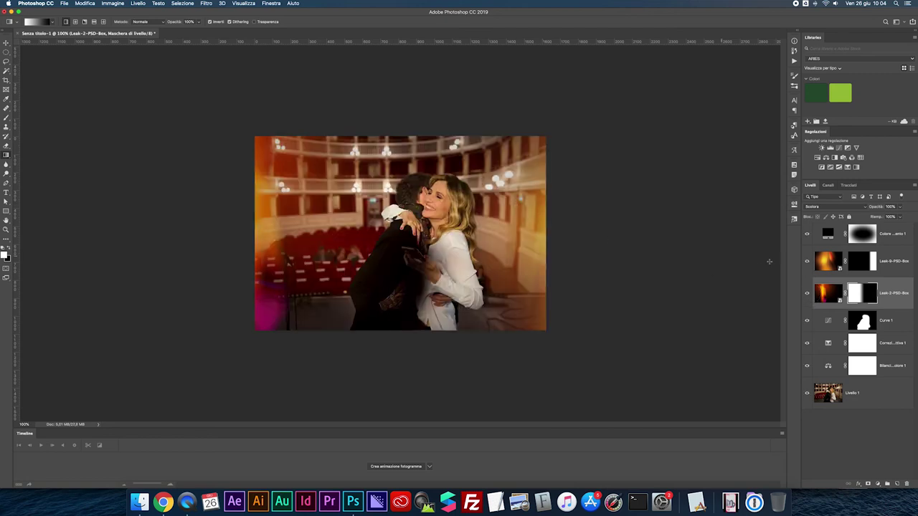
pyautogui.moveTo(807, 261); pyautogui.dragTo(807, 294)
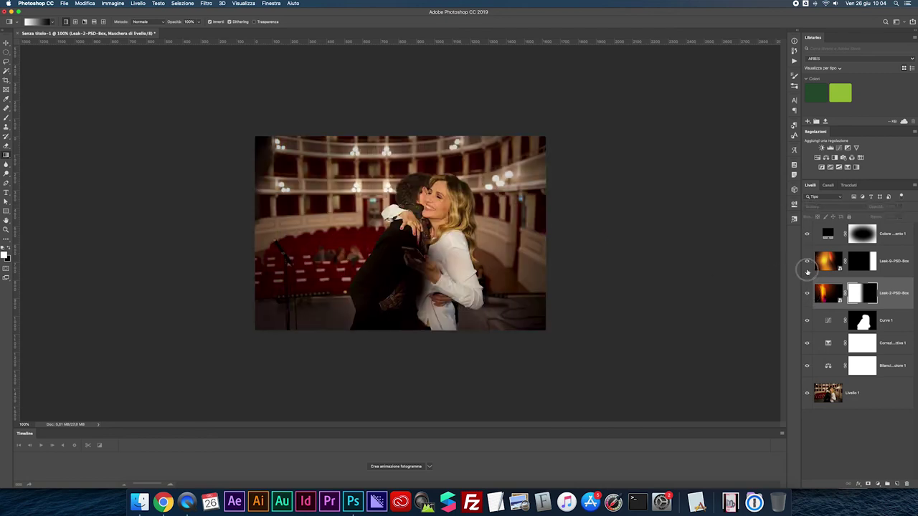
pyautogui.click(807, 262)
# Step: Add a FallColors.look Color Lookup layer at about 45% opacity
pyautogui.click(827, 235)
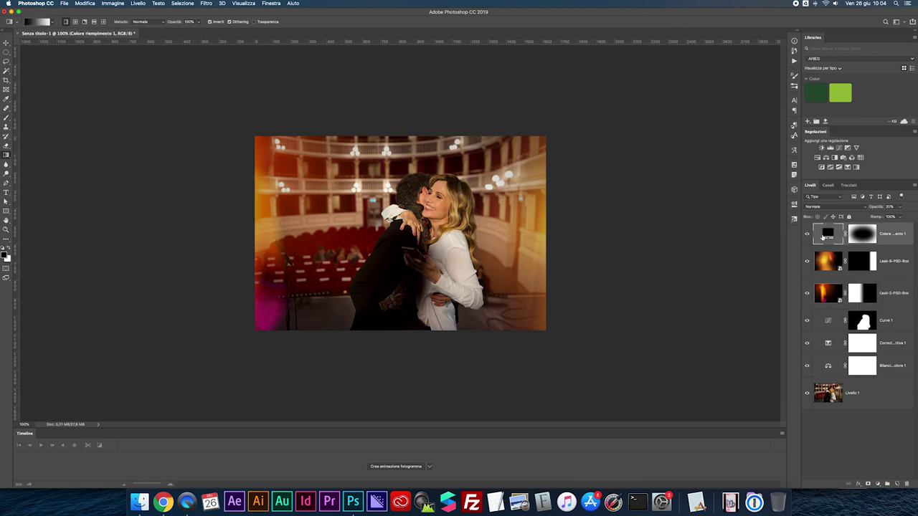
pyautogui.click(862, 158)
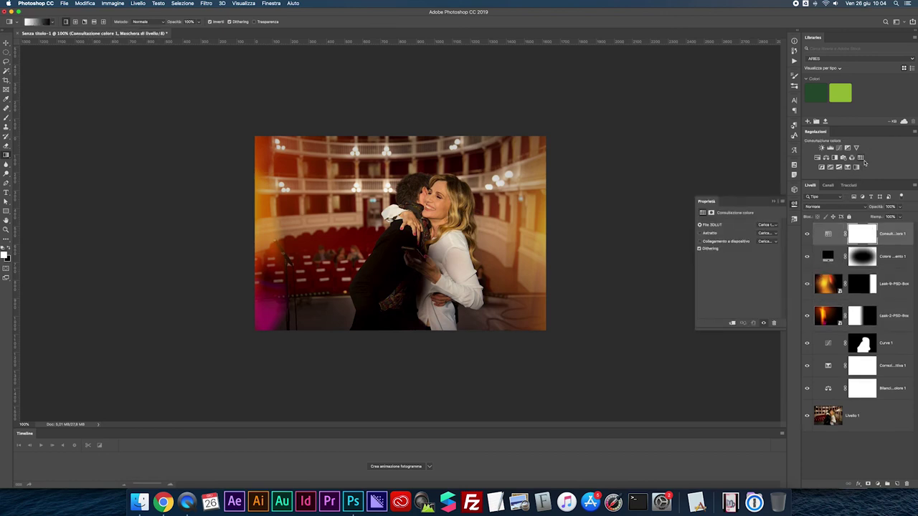
pyautogui.click(769, 225)
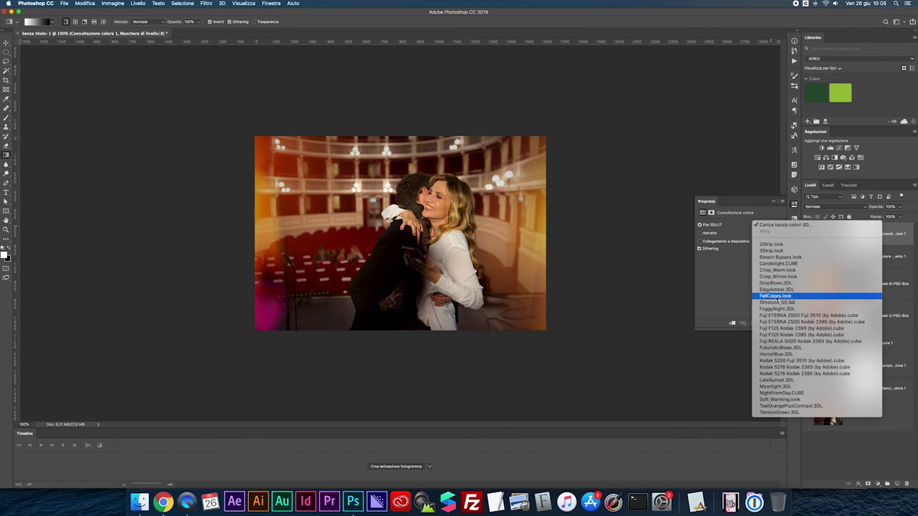
pyautogui.click(776, 298)
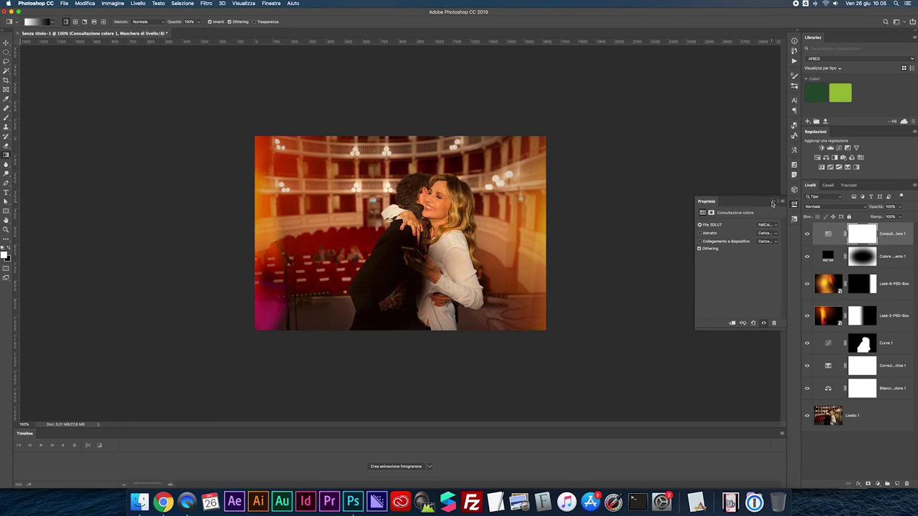
pyautogui.click(773, 203)
pyautogui.moveTo(901, 207); pyautogui.dragTo(882, 217)
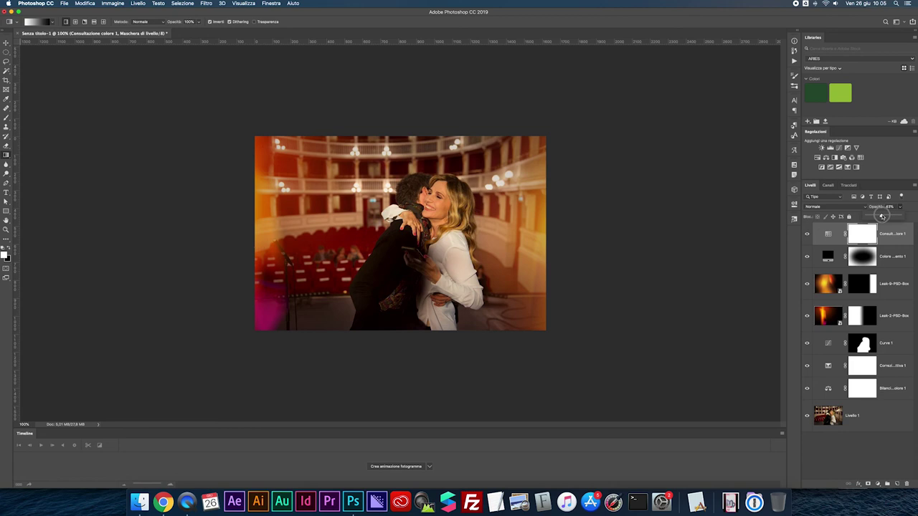
pyautogui.click(806, 236)
# Step: Blend the lookup only over brighter tones with an underlying-layer split of 79/142
pyautogui.doubleClick(893, 227)
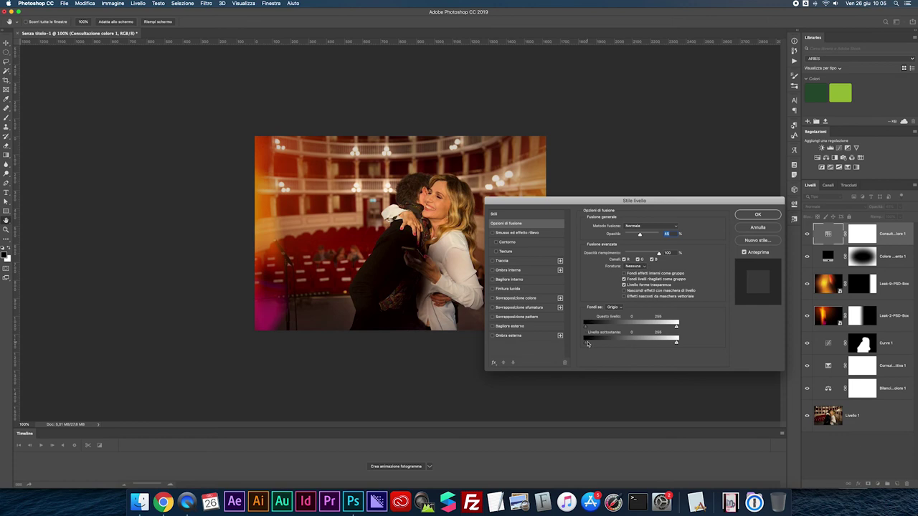
pyautogui.moveTo(585, 345); pyautogui.dragTo(632, 345)
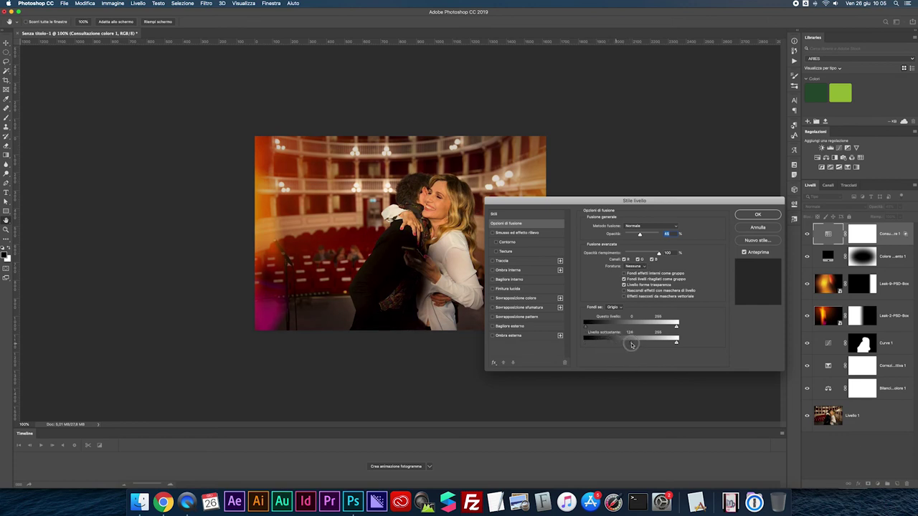
pyautogui.press('alt')
pyautogui.moveTo(631, 346)
pyautogui.mouseDown()
pyautogui.moveTo(613, 347)
pyautogui.moveTo(635, 346)
pyautogui.mouseUp()
pyautogui.click(750, 215)
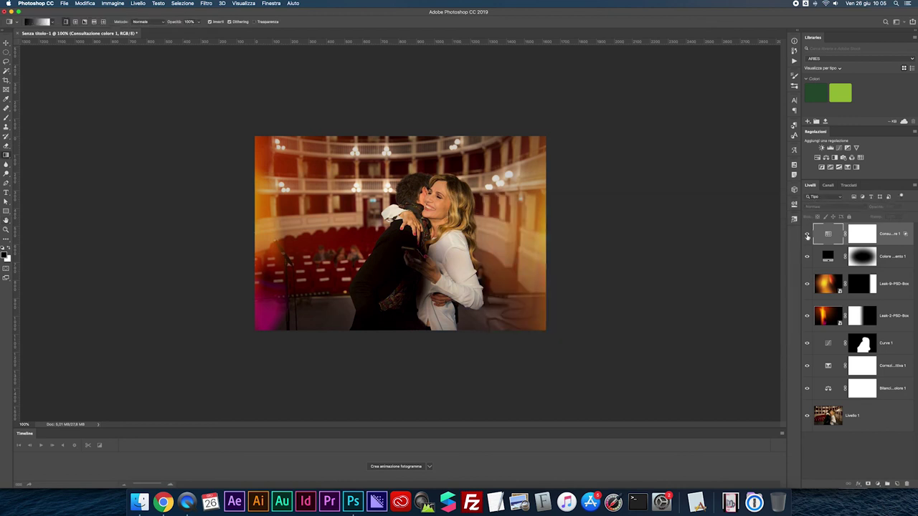
pyautogui.click(807, 235)
# Step: Add a second Color Lookup layer using NightFromDay.CUBE
pyautogui.click(861, 157)
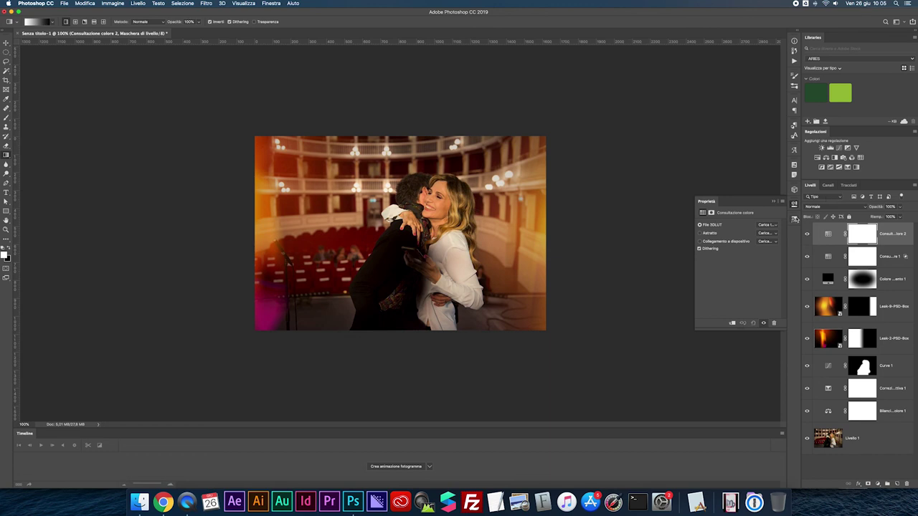
pyautogui.click(768, 225)
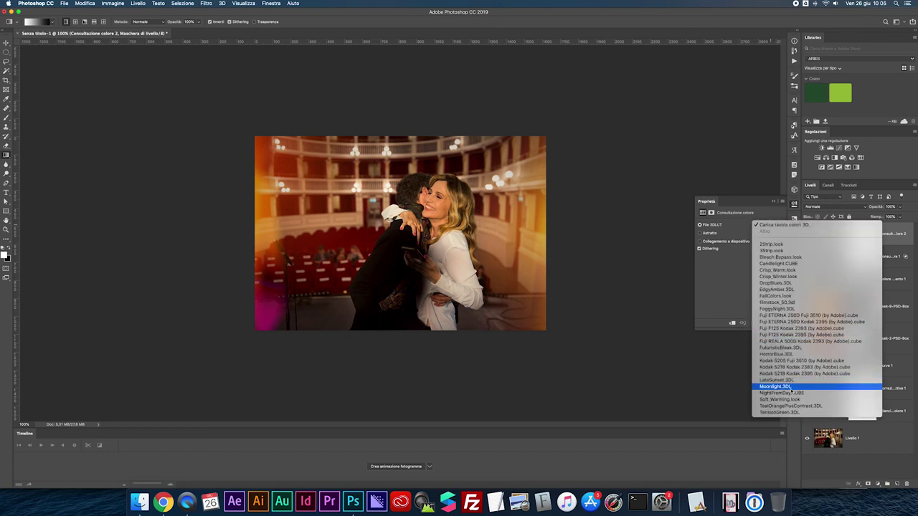
pyautogui.click(788, 393)
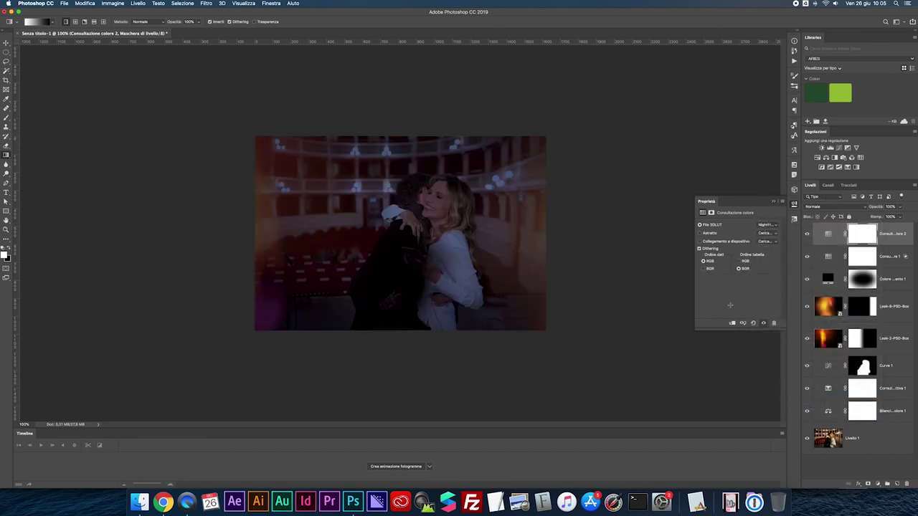
# Step: Limit the night look to darker underlying tones and lower its opacity to 20%
pyautogui.doubleClick(892, 229)
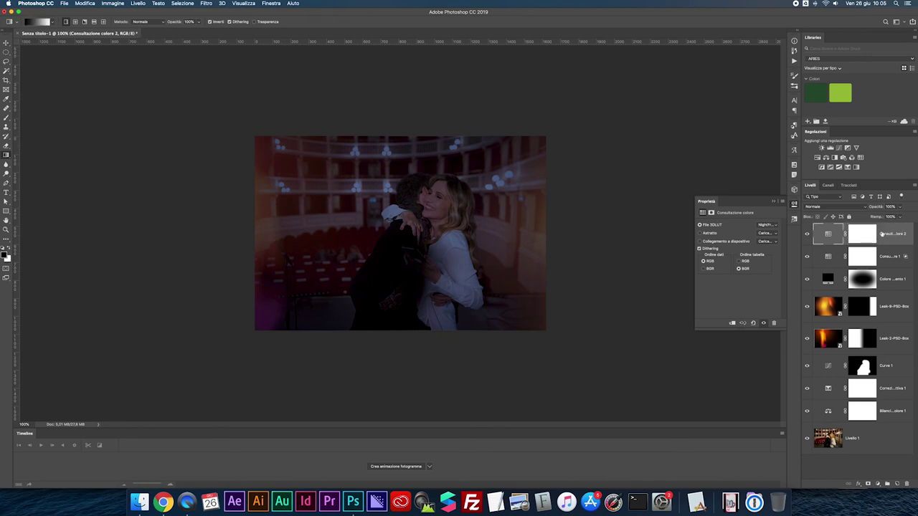
pyautogui.moveTo(676, 344)
pyautogui.mouseDown()
pyautogui.moveTo(550, 343)
pyautogui.moveTo(606, 344)
pyautogui.mouseUp()
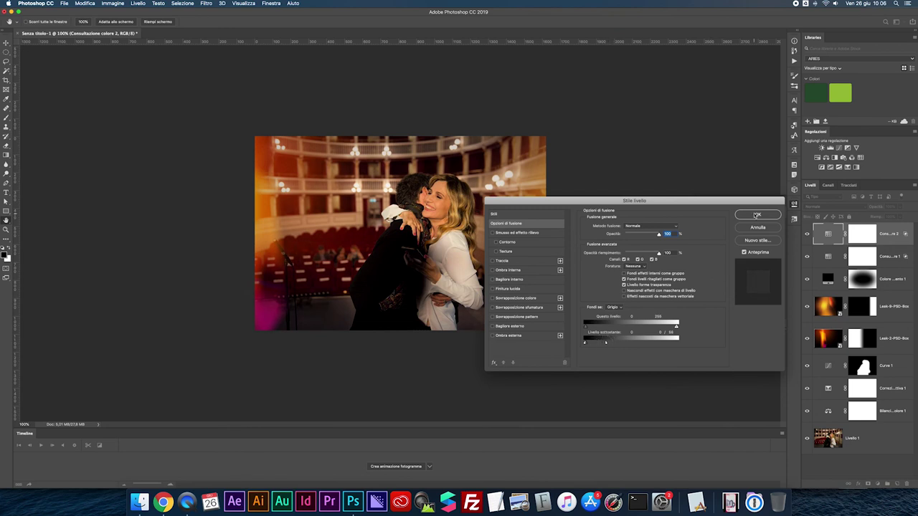
pyautogui.click(757, 214)
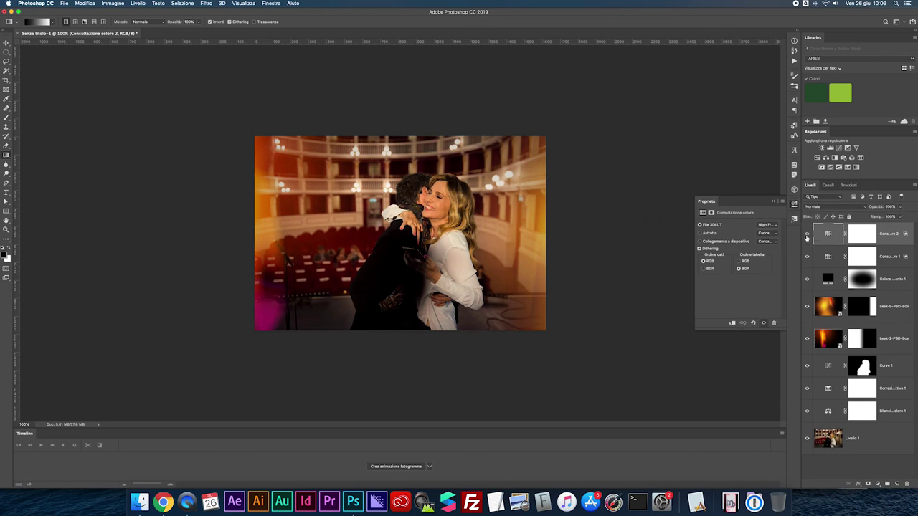
pyautogui.click(900, 208)
pyautogui.moveTo(900, 215); pyautogui.dragTo(874, 216)
pyautogui.click(808, 235)
pyautogui.keyDown('alt'); pyautogui.click(807, 439); pyautogui.keyUp('alt')
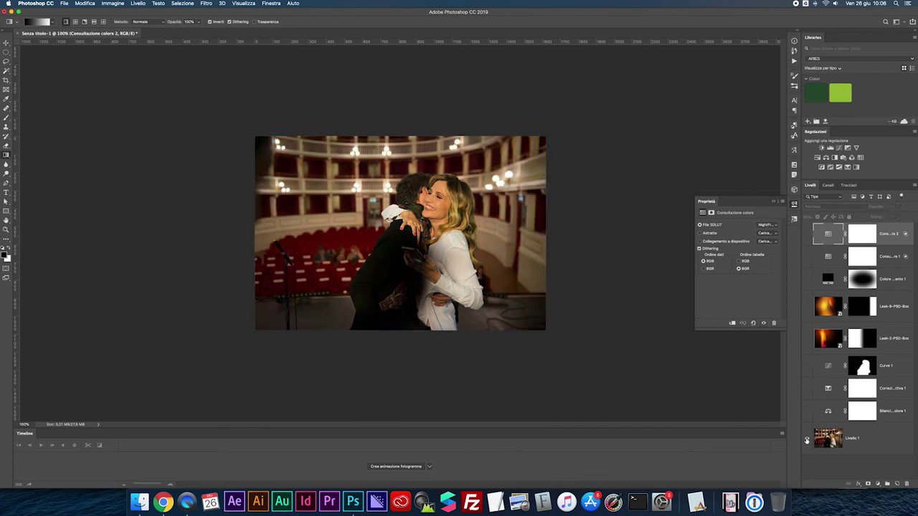
pyautogui.keyDown('alt'); pyautogui.click(807, 439); pyautogui.keyUp('alt')
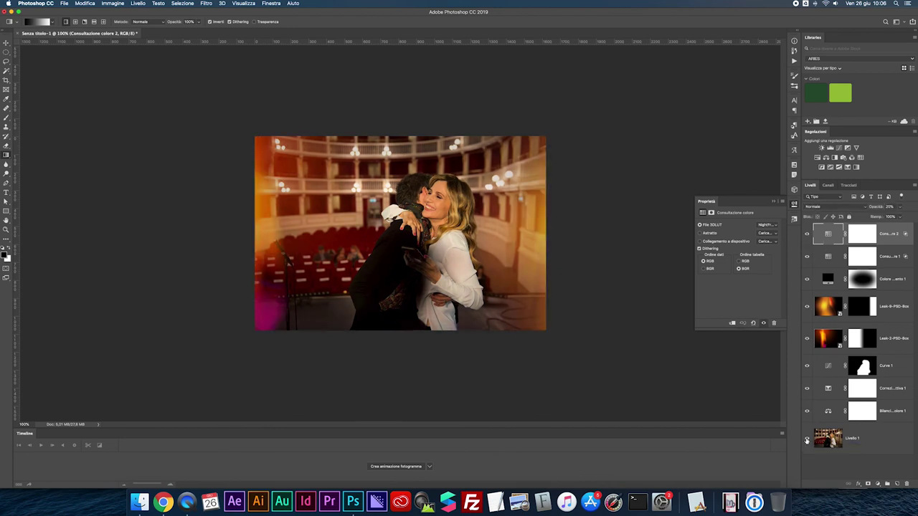
pyautogui.keyDown('alt'); pyautogui.click(807, 439); pyautogui.keyUp('alt')
pyautogui.keyDown('alt'); pyautogui.click(807, 439); pyautogui.keyUp('alt')
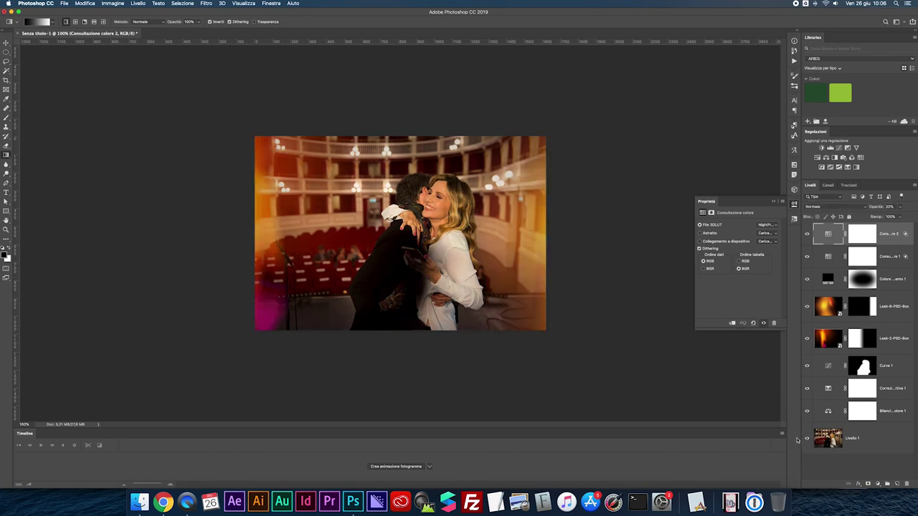